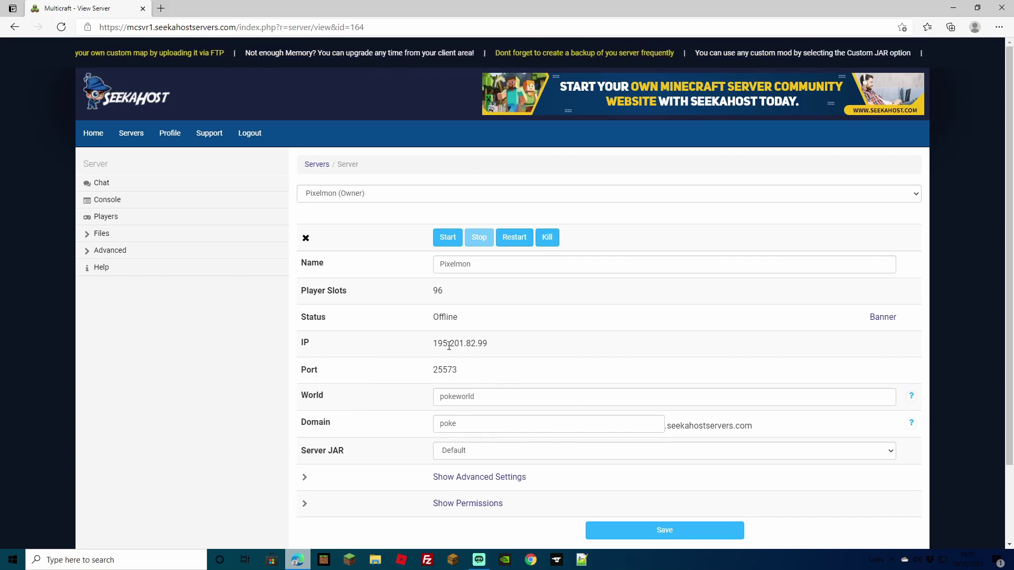
Open the Pixelmon server's setup page and enable the Delete All Server Files option
{"action": "left_click", "coordinate": [111, 235]}
{"action": "left_click", "coordinate": [108, 307]}
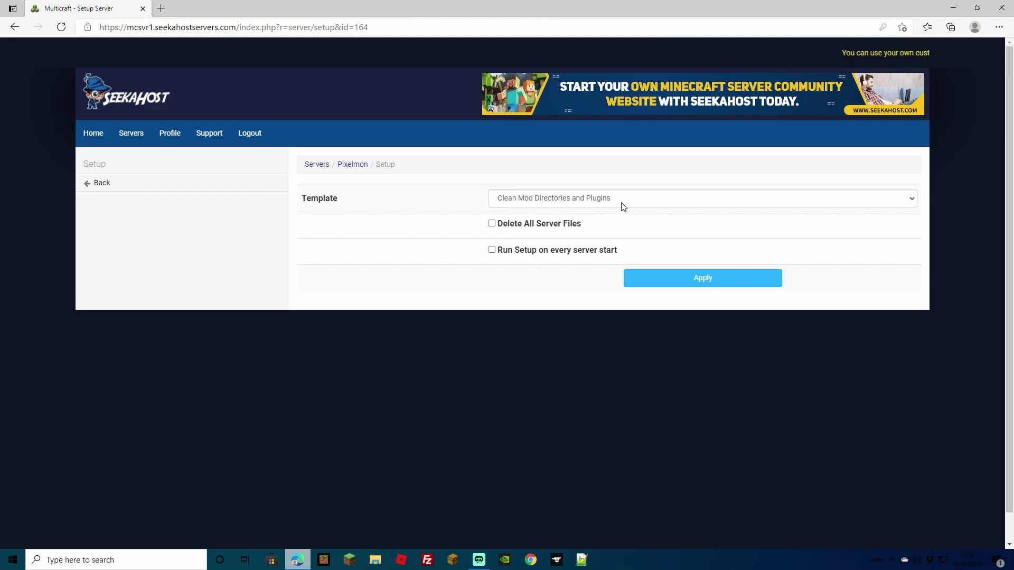
{"action": "left_click", "coordinate": [492, 224]}
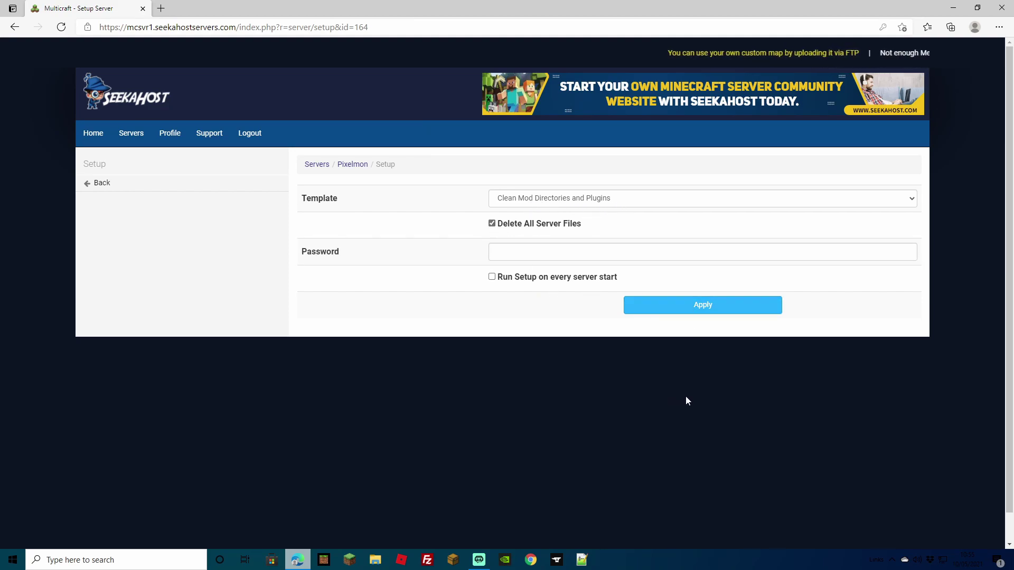
Check the server's remote root directory in FileZilla for remaining files, and return to the server control panel
{"action": "key", "text": "alt+Tab"}
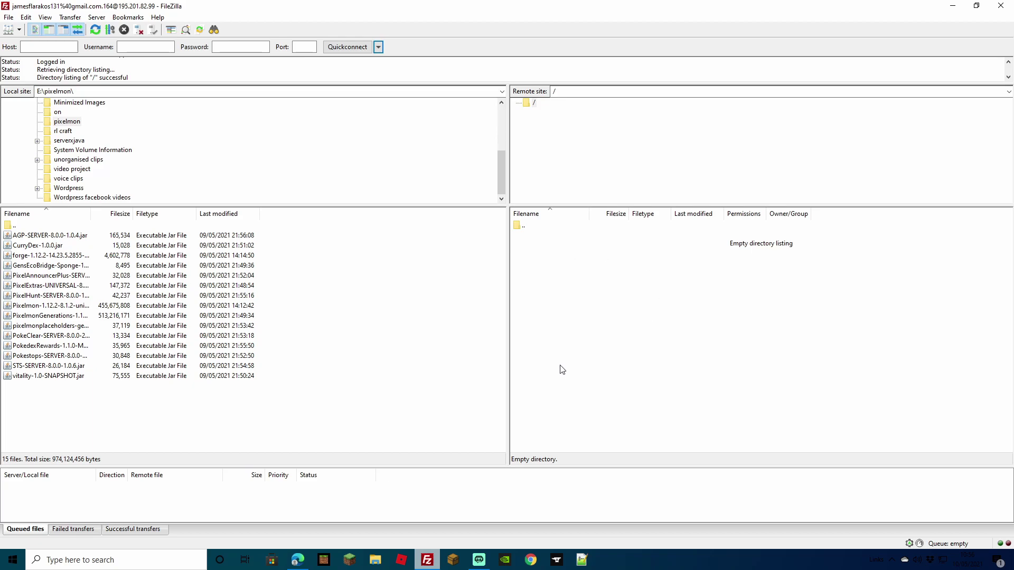
{"action": "left_click_drag", "start_coordinate": [546, 253], "coordinate": [575, 311]}
{"action": "key", "text": "alt+Tab"}
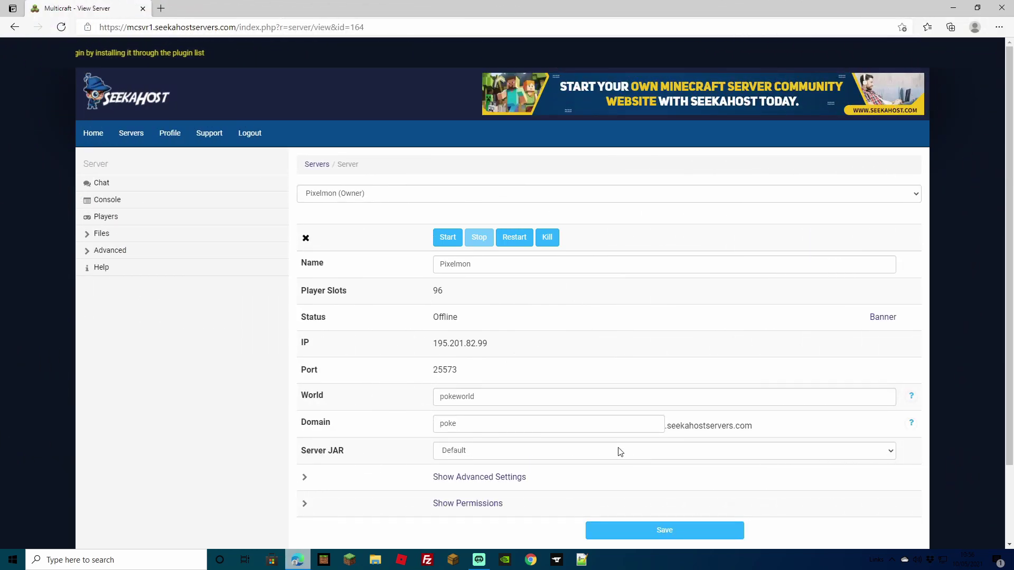
Set the Pixelmon server's JAR to Forge 1.12.2, save the settings and start the server
{"action": "left_click", "coordinate": [886, 452]}
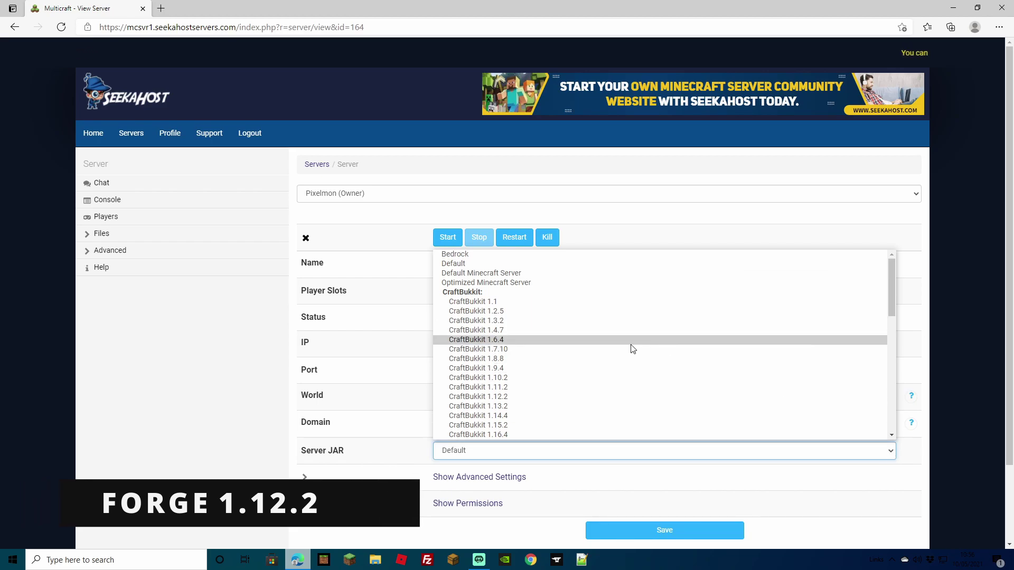
{"action": "scroll", "coordinate": [621, 348], "scroll_direction": "down", "scroll_amount": 3}
{"action": "scroll", "coordinate": [622, 349], "scroll_direction": "down", "scroll_amount": 2}
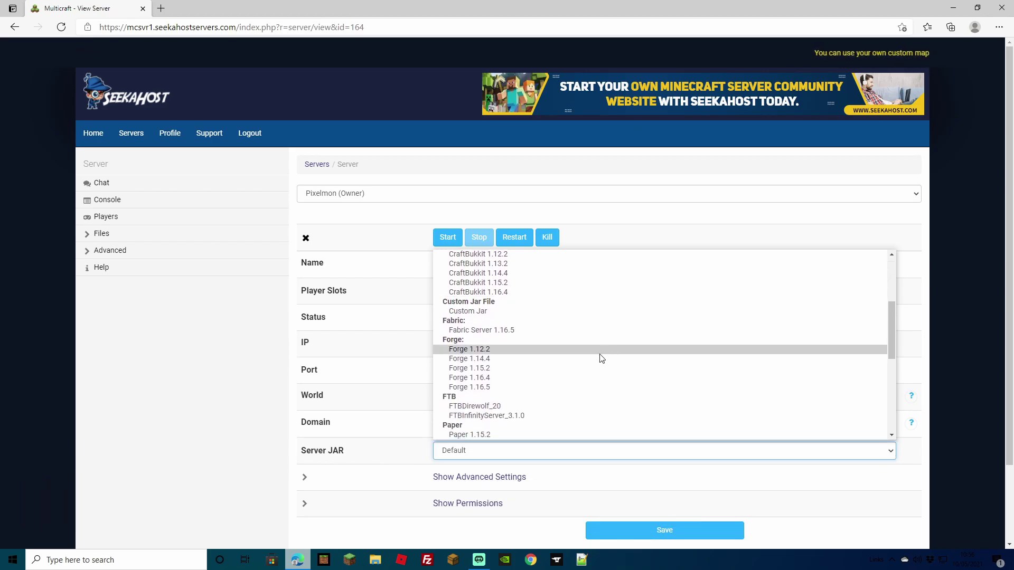
{"action": "left_click", "coordinate": [452, 349]}
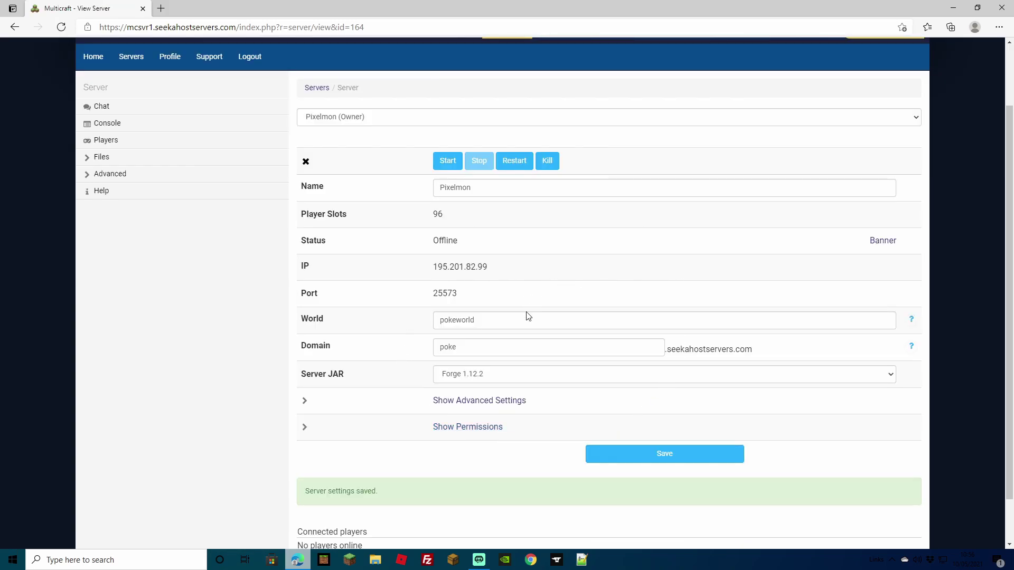
{"action": "left_click", "coordinate": [656, 454]}
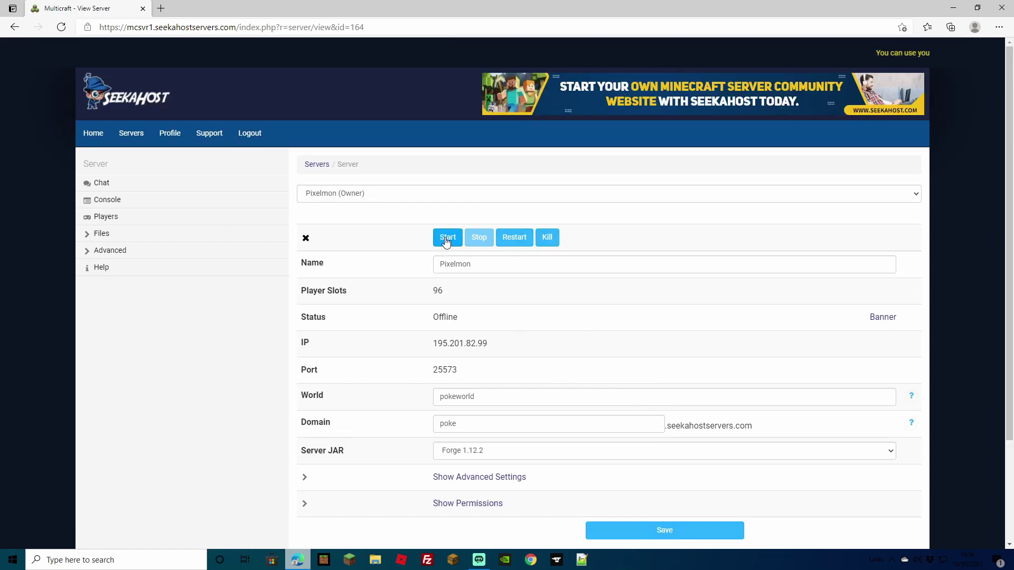
{"action": "left_click", "coordinate": [446, 239]}
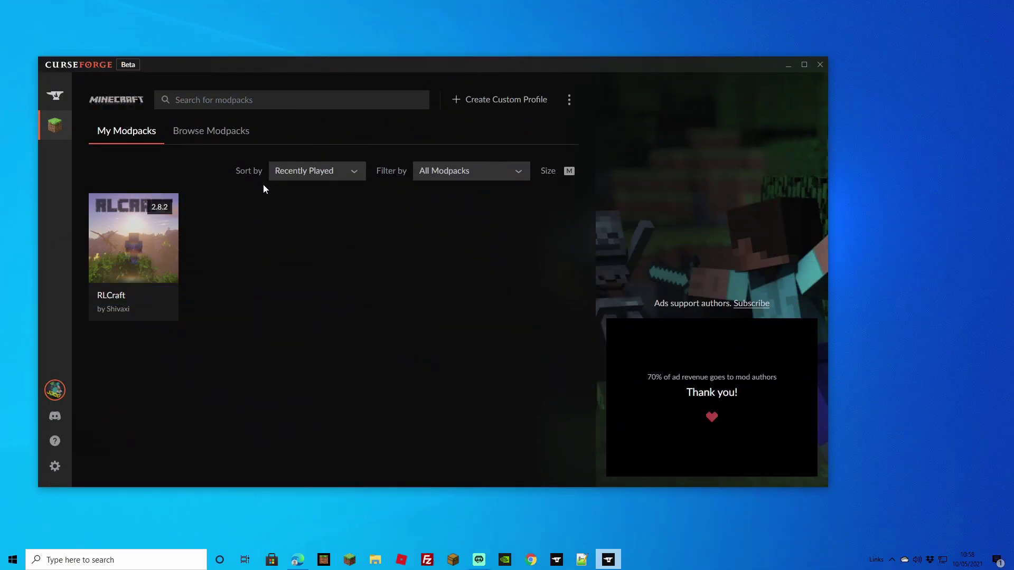
Open the listing of available Minecraft modpacks in CurseForge
{"action": "left_click", "coordinate": [196, 135]}
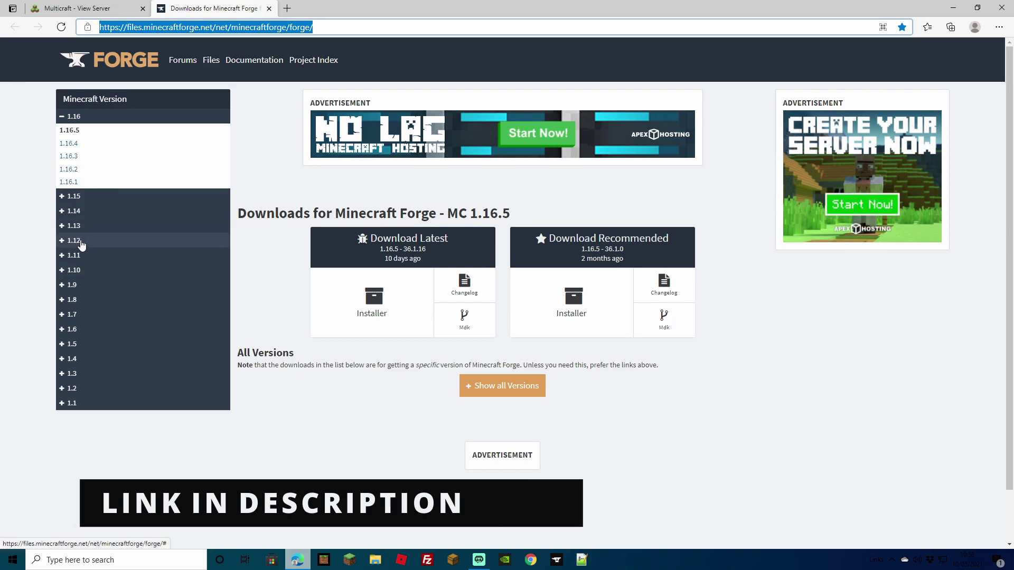
On the Minecraft Forge downloads site, choose version 1.12.2 and request its recommended installer
{"action": "left_click", "coordinate": [76, 246]}
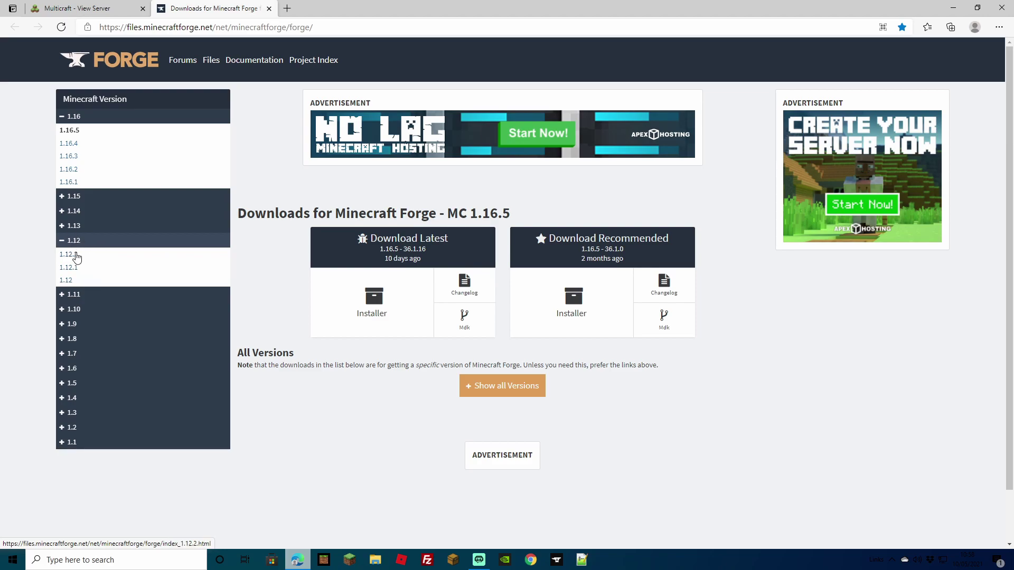
{"action": "left_click", "coordinate": [89, 257]}
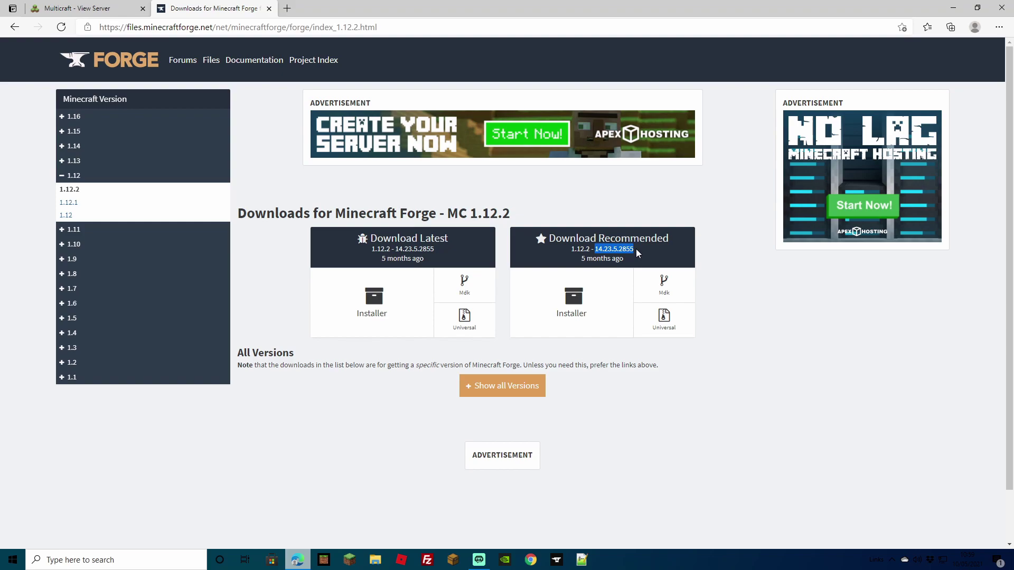
{"action": "left_click", "coordinate": [622, 223]}
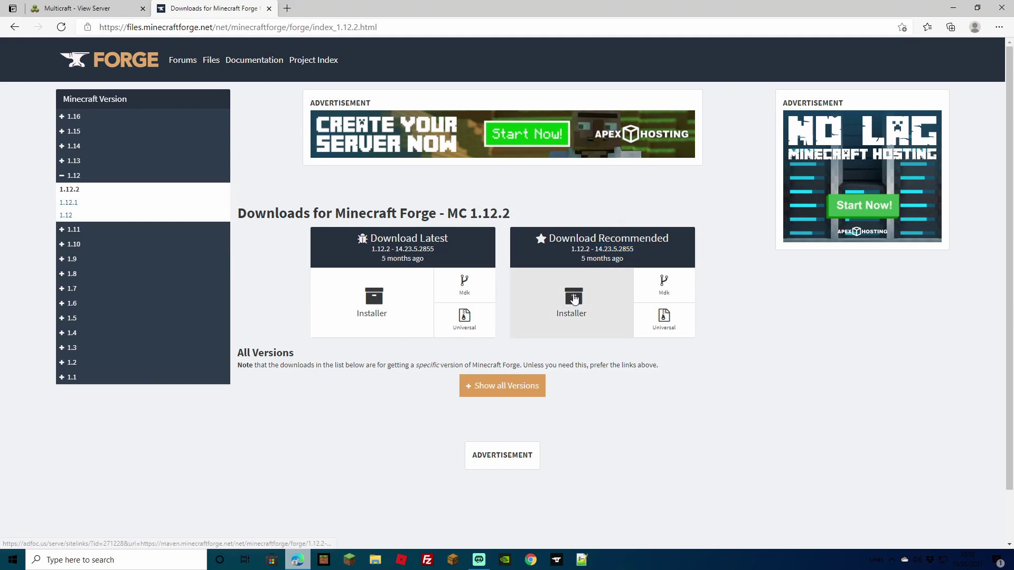
{"action": "left_click", "coordinate": [570, 305]}
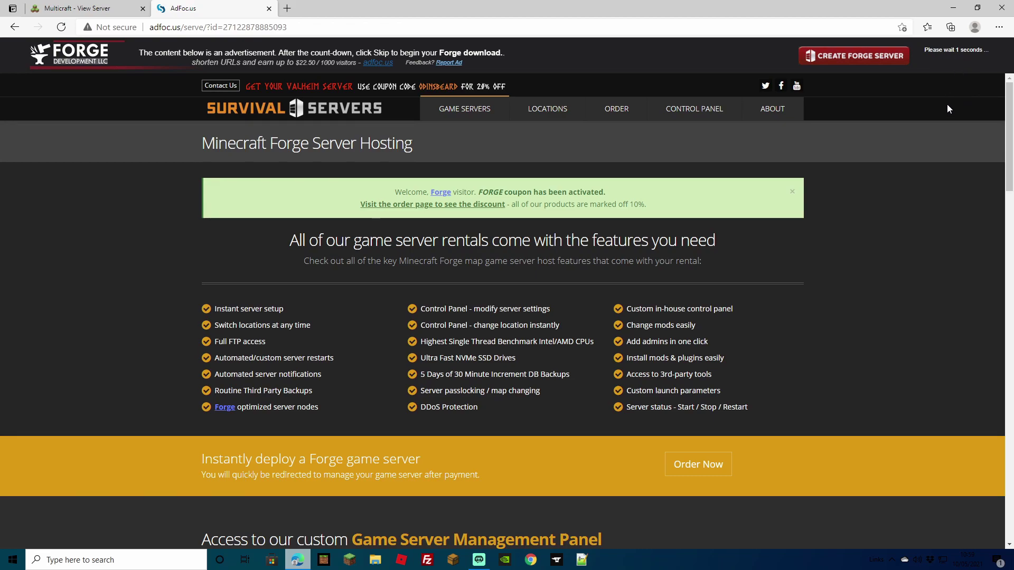
Skip the advertisement page and keep the flagged forge-1.12.2-14.23.5.2855-installer.jar download
{"action": "left_click", "coordinate": [949, 56]}
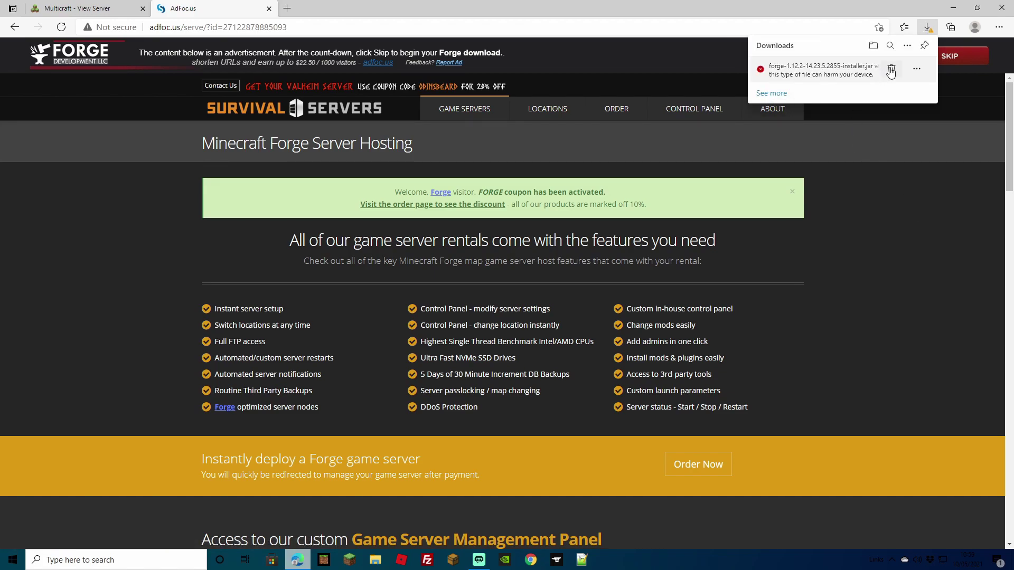
{"action": "left_click", "coordinate": [918, 72]}
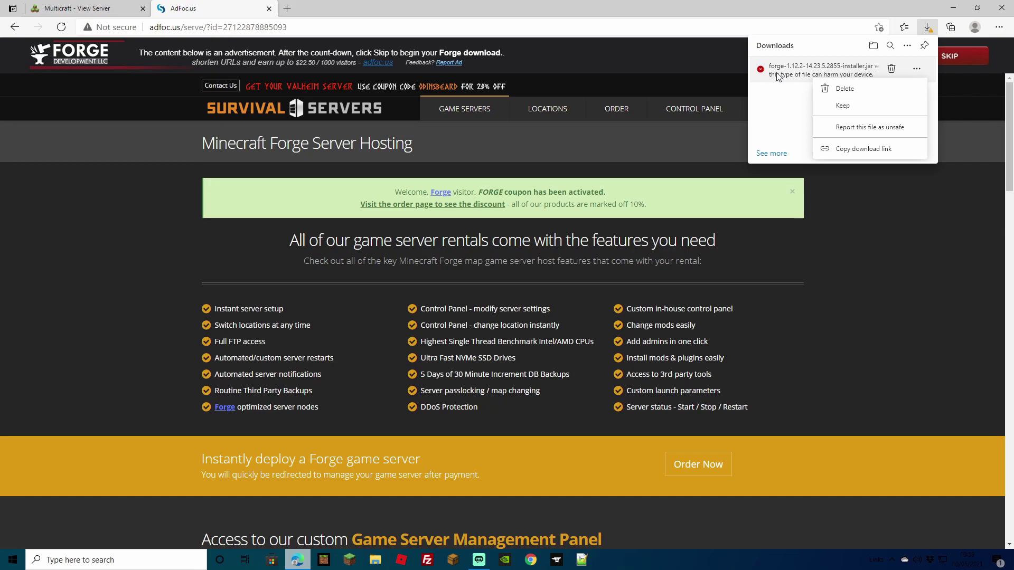
{"action": "left_click", "coordinate": [845, 106]}
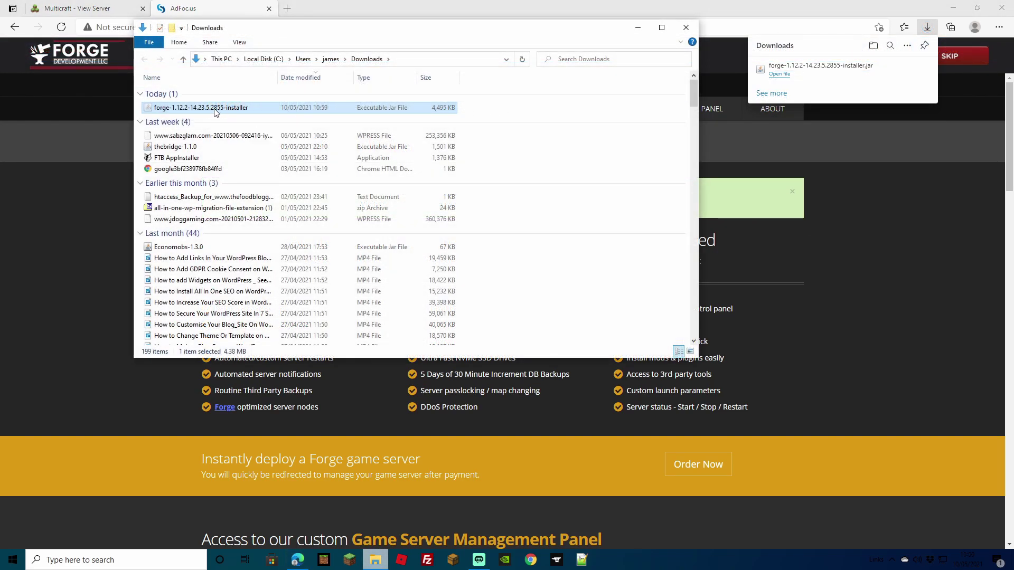
Copy the Forge installer from Downloads into Pixelmon Folder on the Desktop, and close the advertisement page
{"action": "right_click", "coordinate": [215, 110]}
{"action": "left_click", "coordinate": [267, 344]}
{"action": "left_click", "coordinate": [183, 59]}
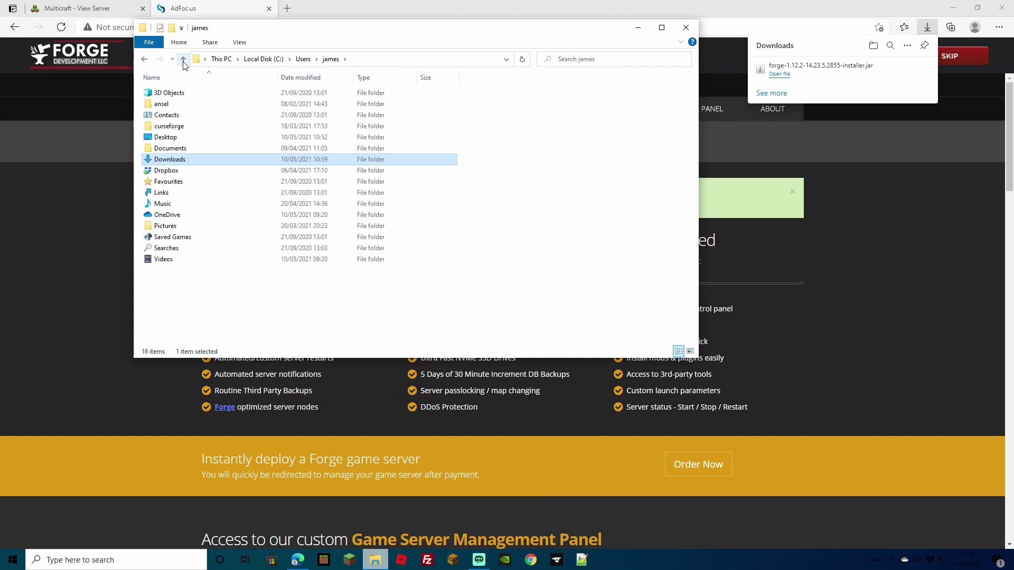
{"action": "left_click", "coordinate": [221, 58]}
{"action": "left_click", "coordinate": [363, 102]}
{"action": "double_click", "coordinate": [363, 102]}
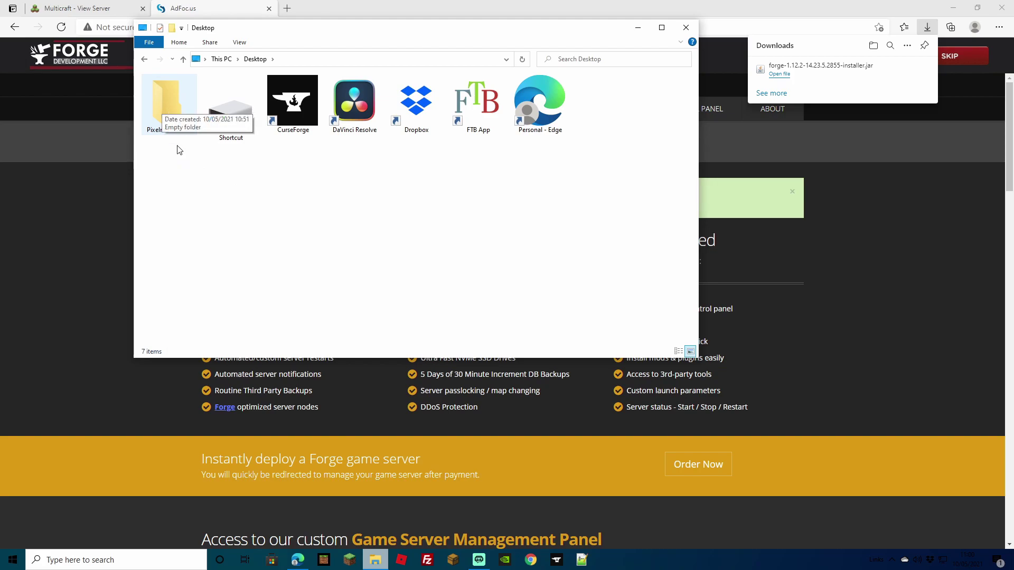
{"action": "double_click", "coordinate": [169, 98]}
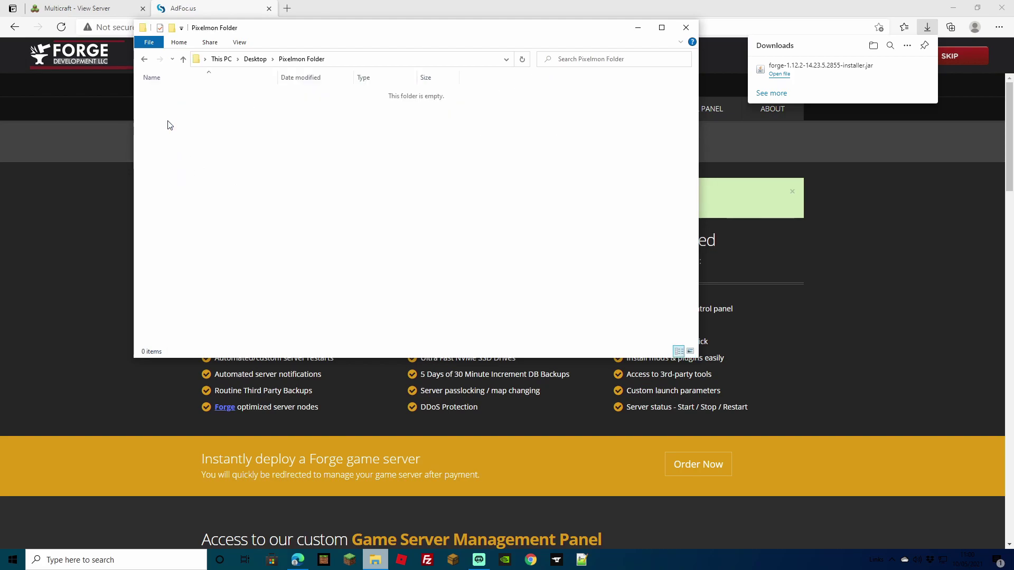
{"action": "right_click", "coordinate": [233, 143]}
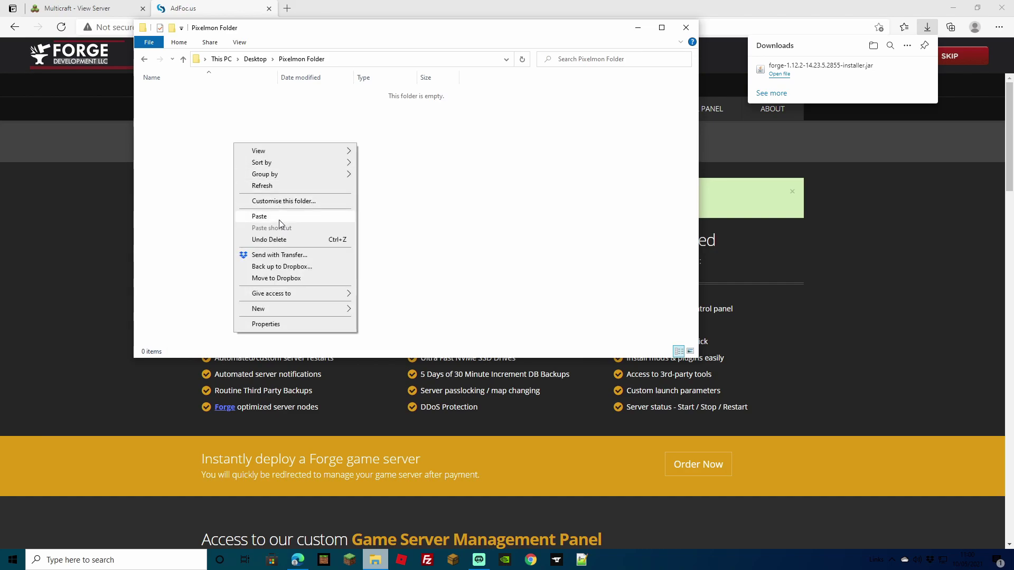
{"action": "left_click", "coordinate": [279, 218]}
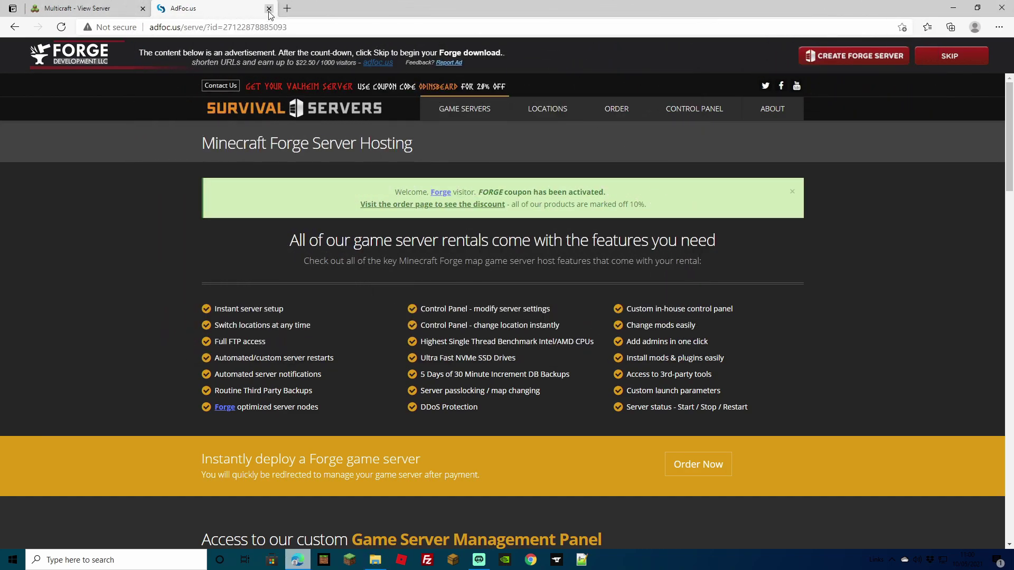
{"action": "left_click", "coordinate": [269, 9]}
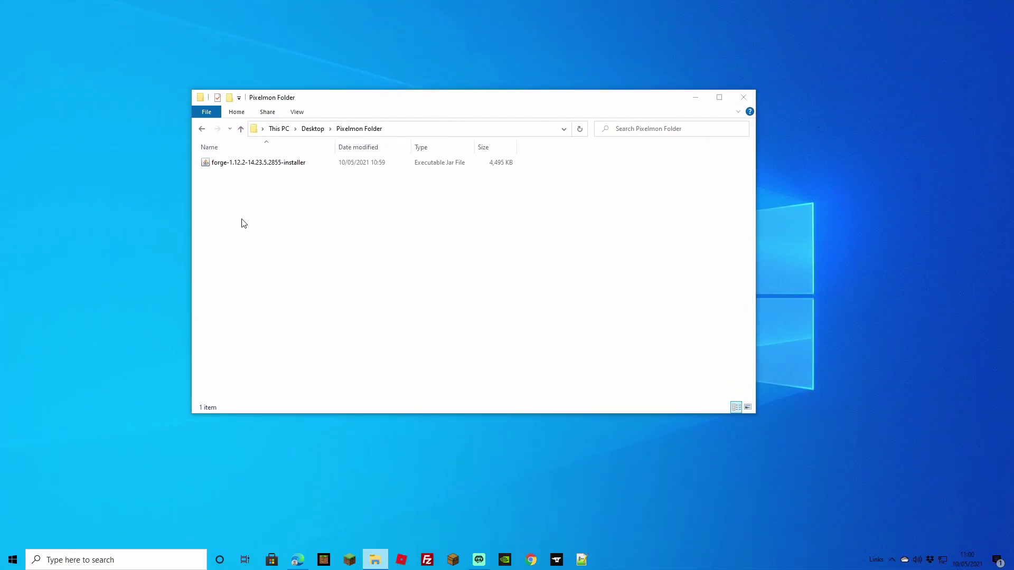
Run the Forge installer with OpenJDK Platform binary and install the 1.12.2 client into the default .minecraft folder
{"action": "right_click", "coordinate": [270, 162]}
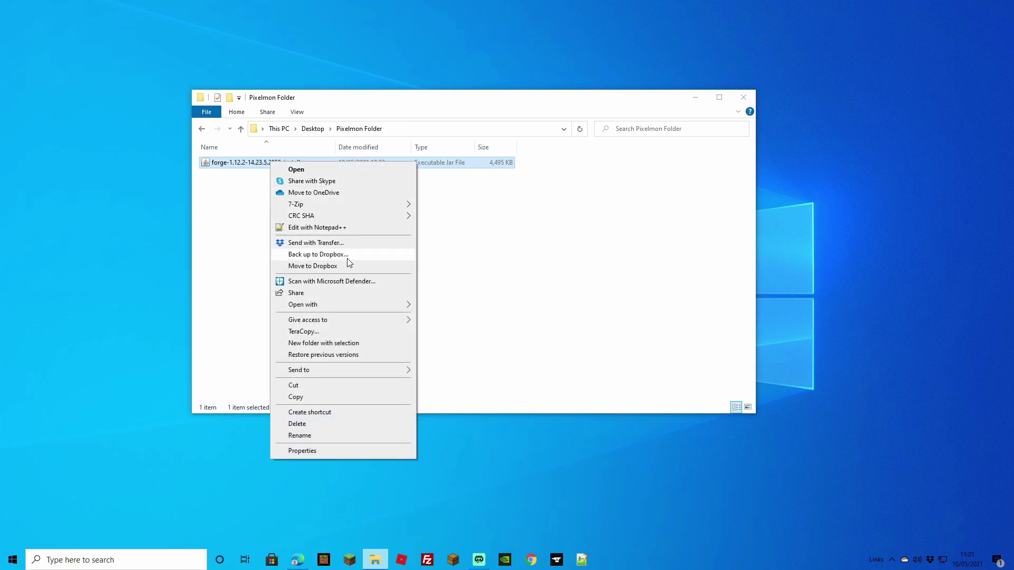
{"action": "mouse_move", "coordinate": [351, 307]}
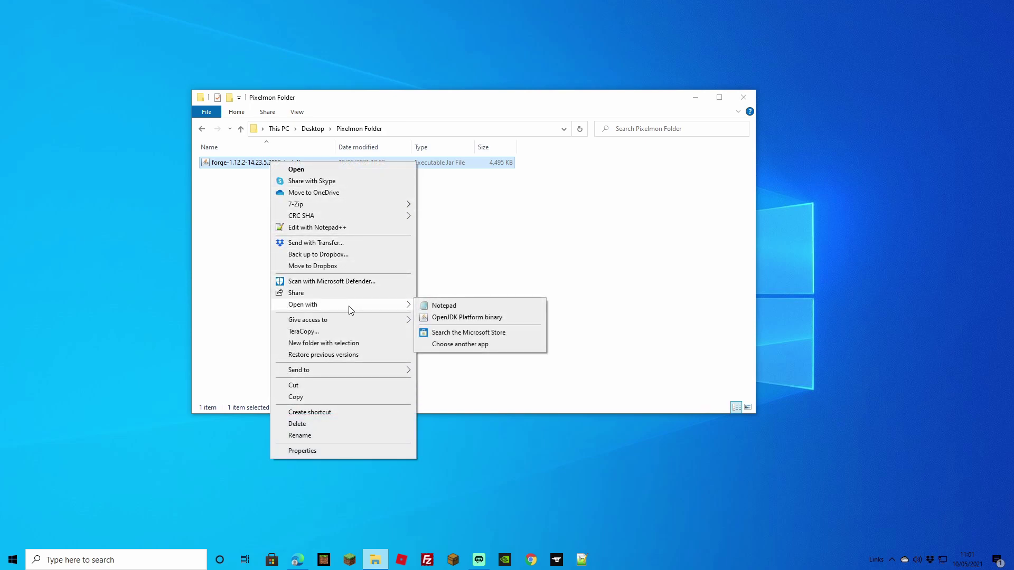
{"action": "left_click", "coordinate": [441, 317]}
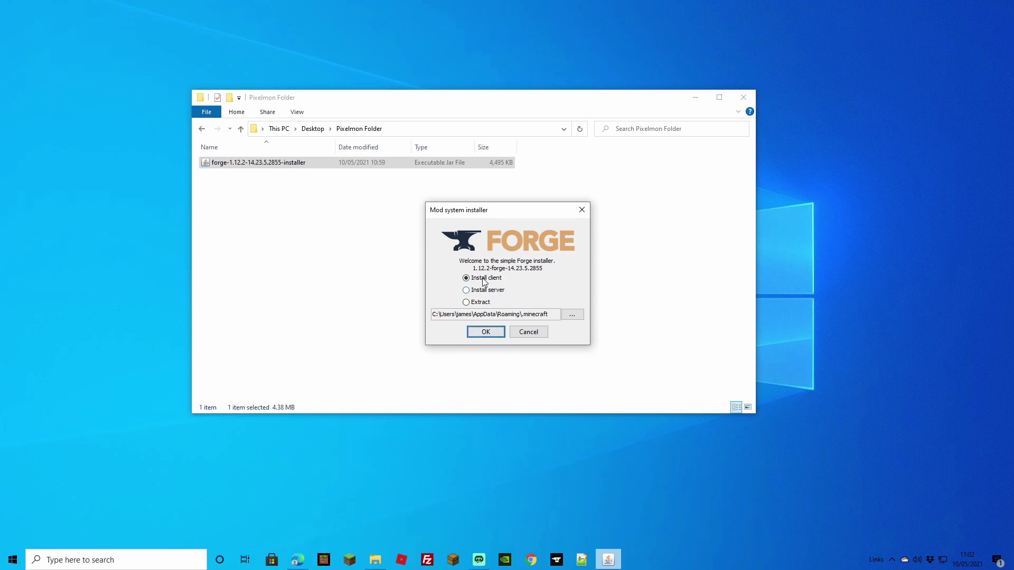
{"action": "left_click", "coordinate": [486, 333]}
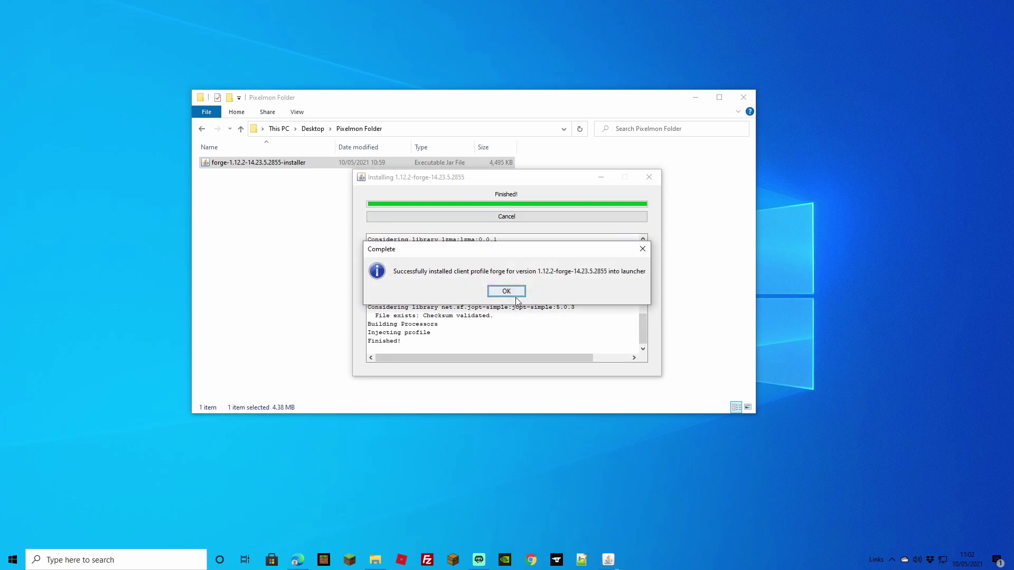
{"action": "left_click", "coordinate": [509, 291]}
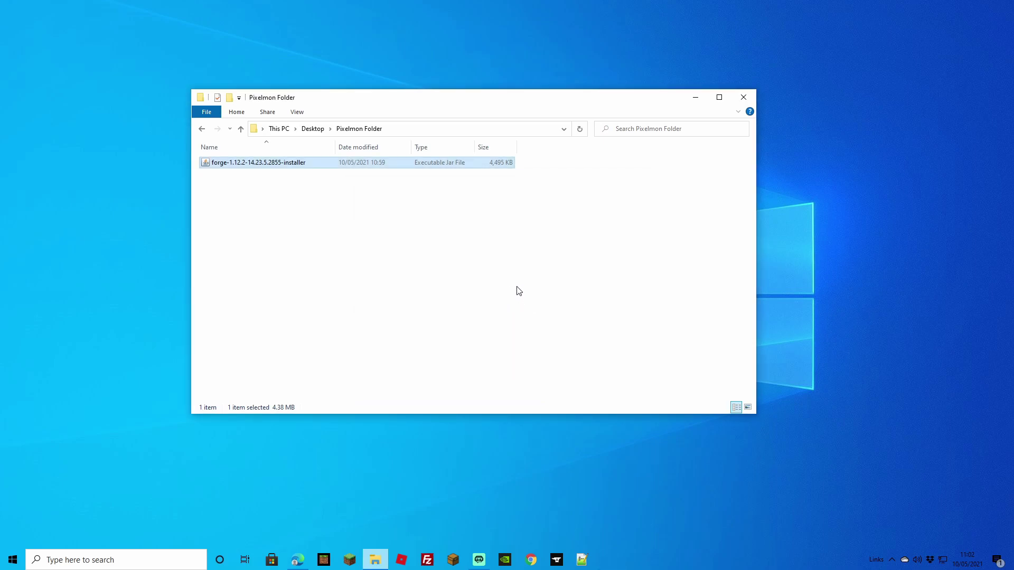
Check the Minecraft Launcher's version list and installations for the forge 1.12.2 profile, and close the launcher
{"action": "left_click", "coordinate": [375, 560]}
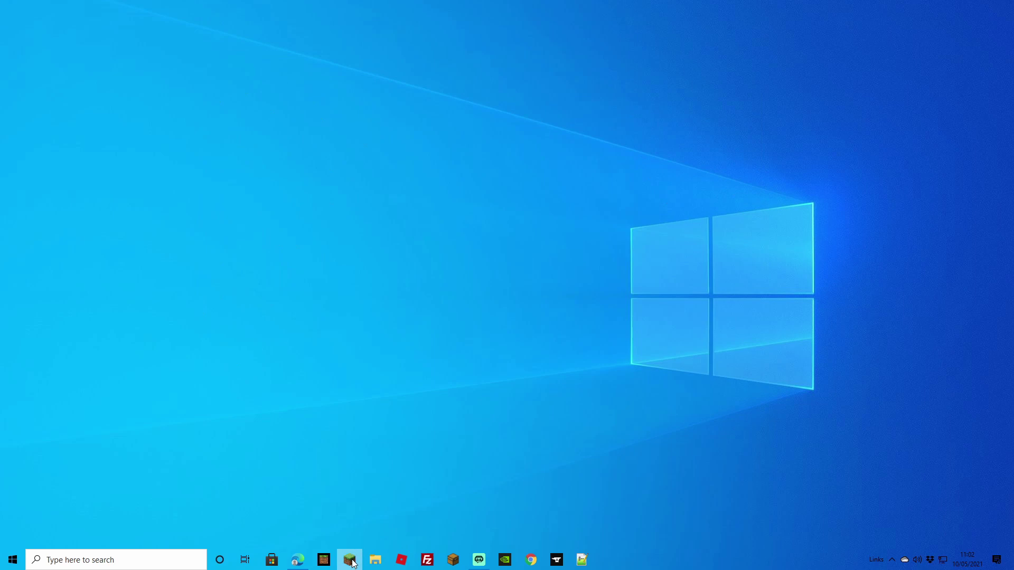
{"action": "left_click", "coordinate": [350, 561]}
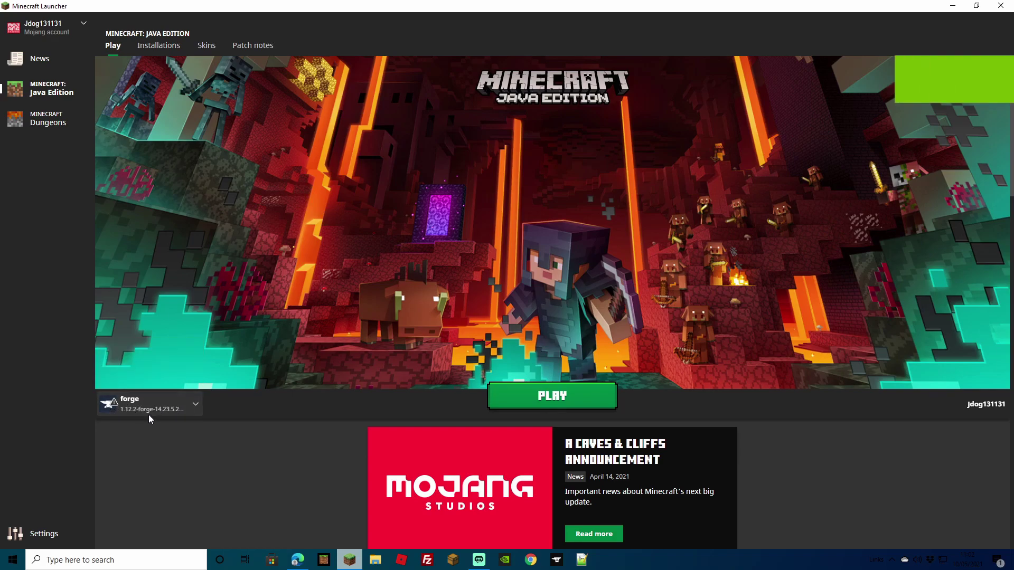
{"action": "left_click", "coordinate": [192, 407]}
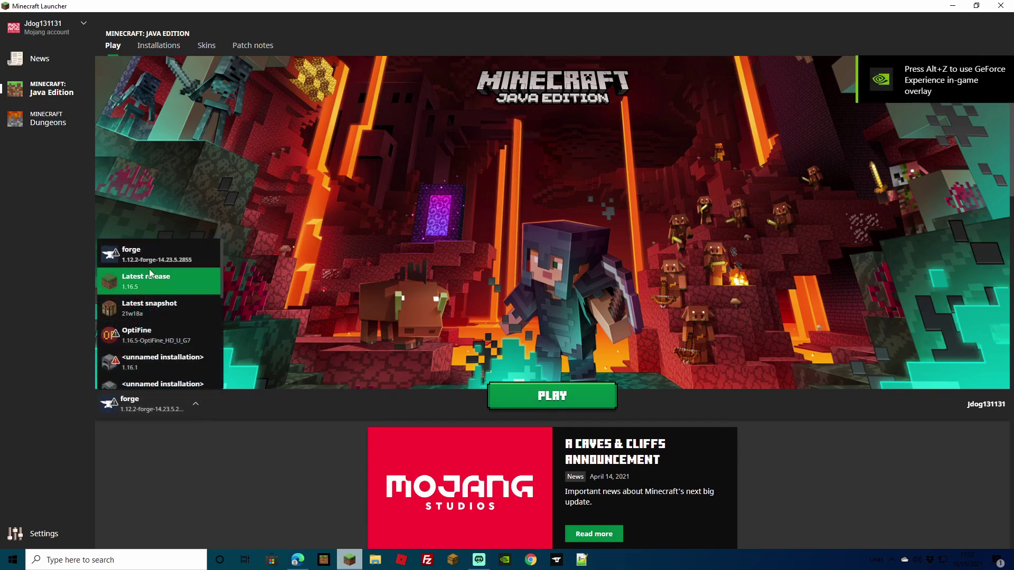
{"action": "left_click", "coordinate": [191, 408]}
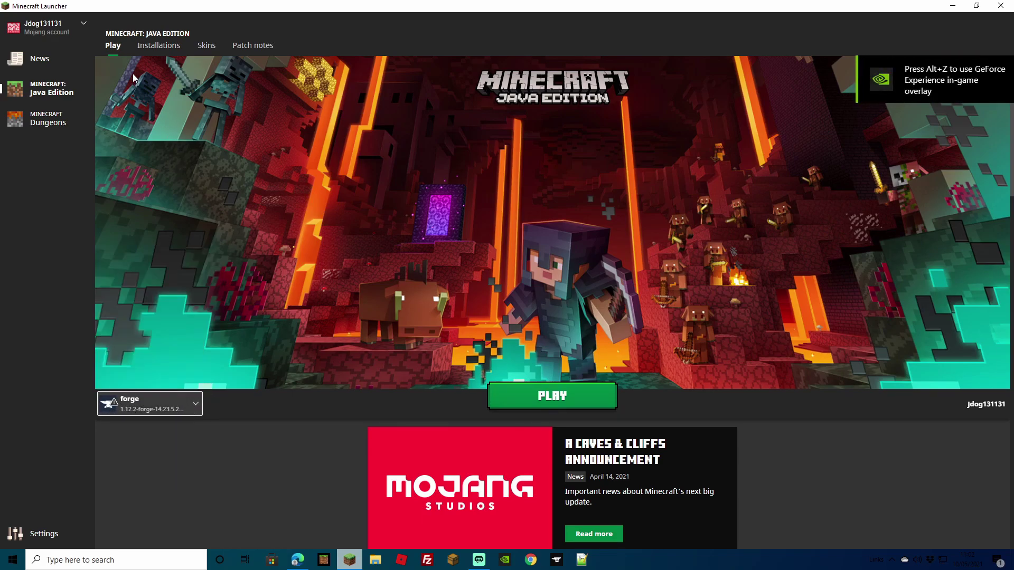
{"action": "left_click", "coordinate": [158, 46]}
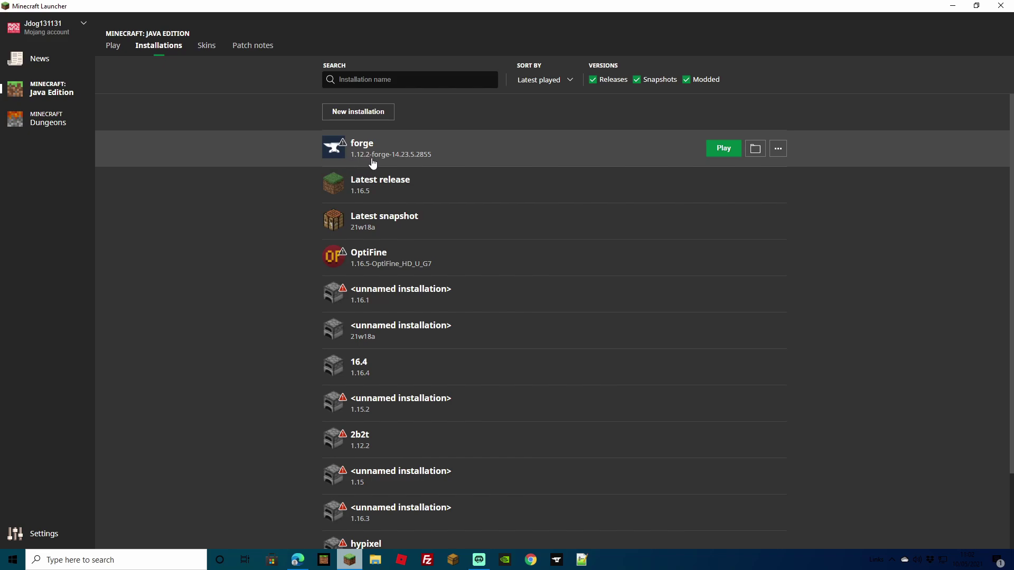
{"action": "left_click", "coordinate": [1007, 8]}
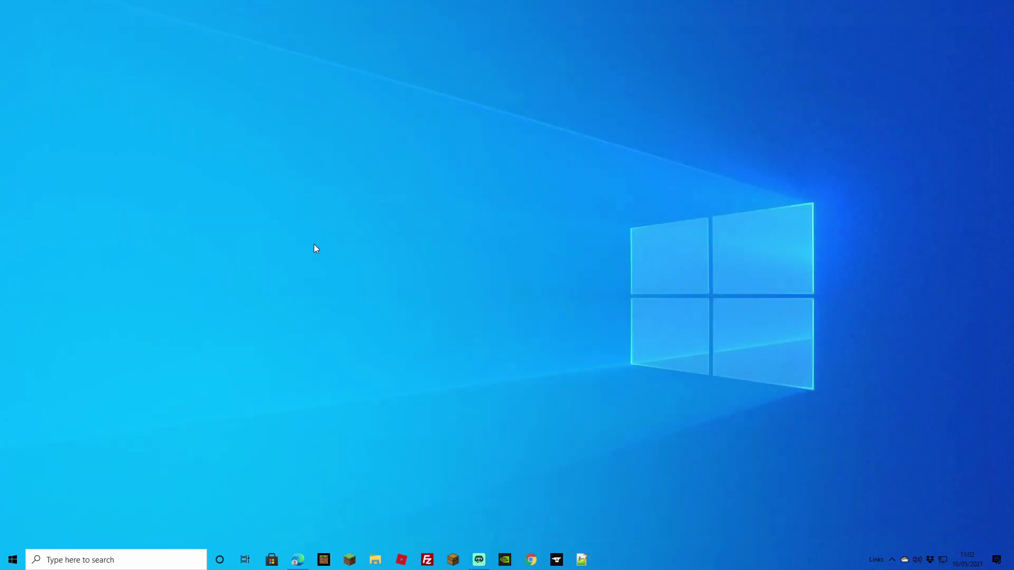
Switch to Edge and open the download page for Pixelmon Generations 8.4.2, built for Forge 14.23.5.2847, from the mod's website
{"action": "left_click", "coordinate": [297, 560]}
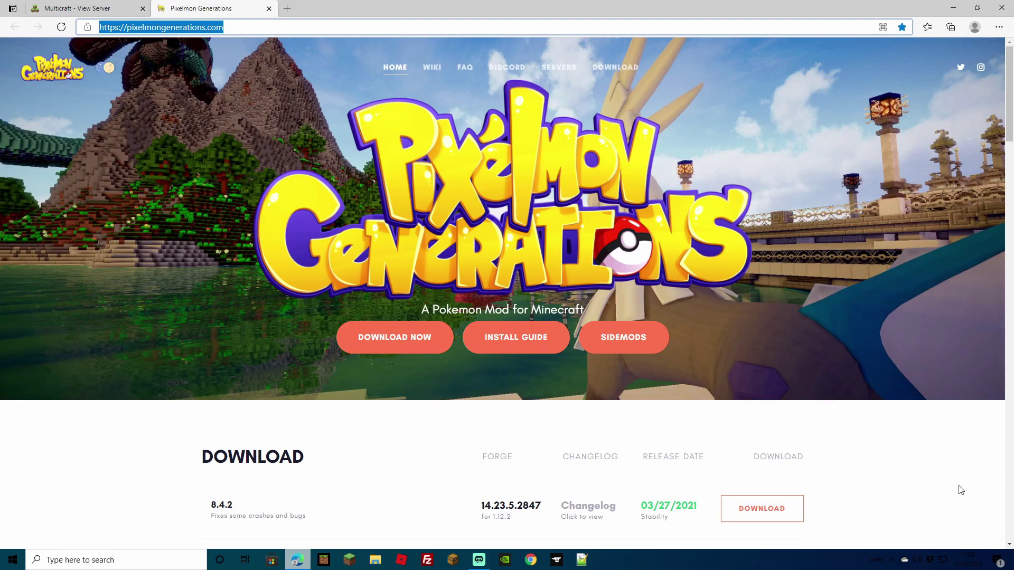
{"action": "left_click", "coordinate": [388, 336]}
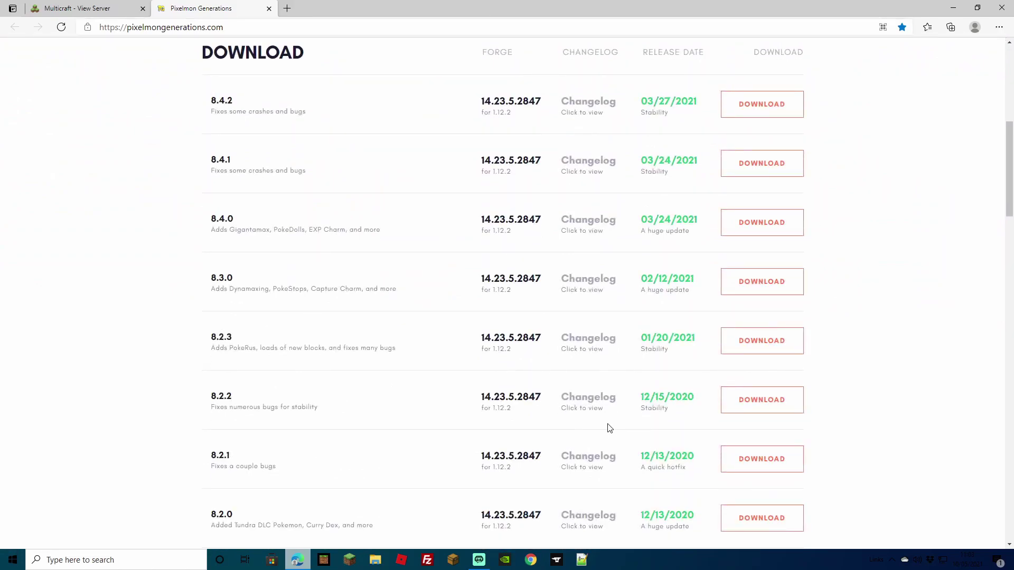
{"action": "scroll", "coordinate": [610, 426], "scroll_direction": "up", "scroll_amount": 3}
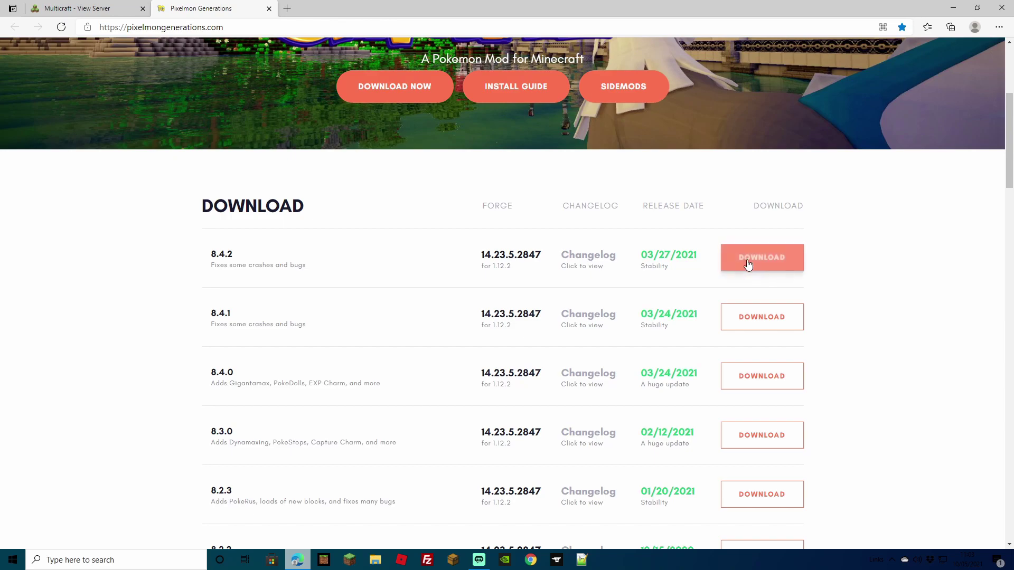
{"action": "left_click_drag", "start_coordinate": [482, 257], "coordinate": [542, 259]}
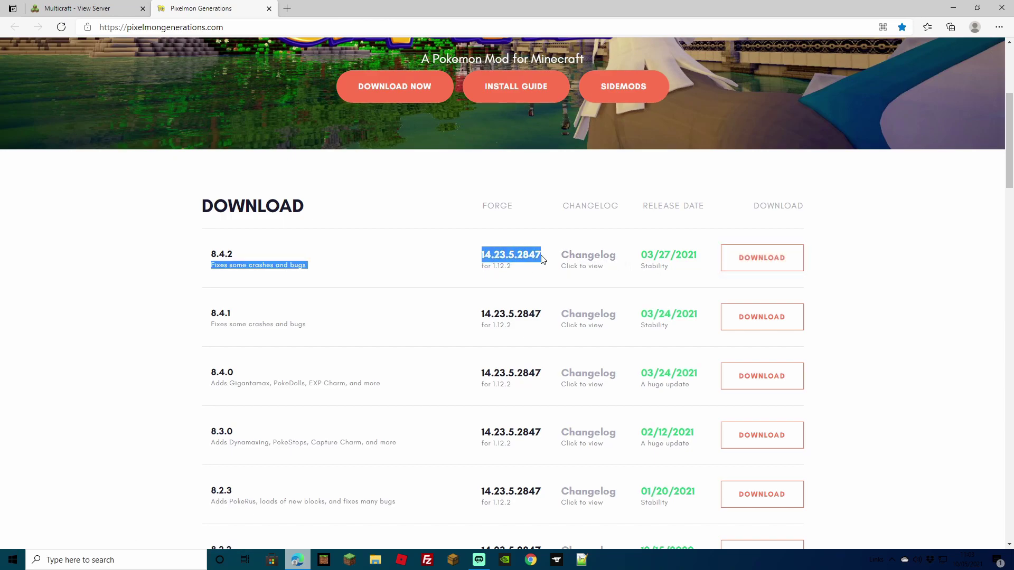
{"action": "left_click", "coordinate": [750, 242]}
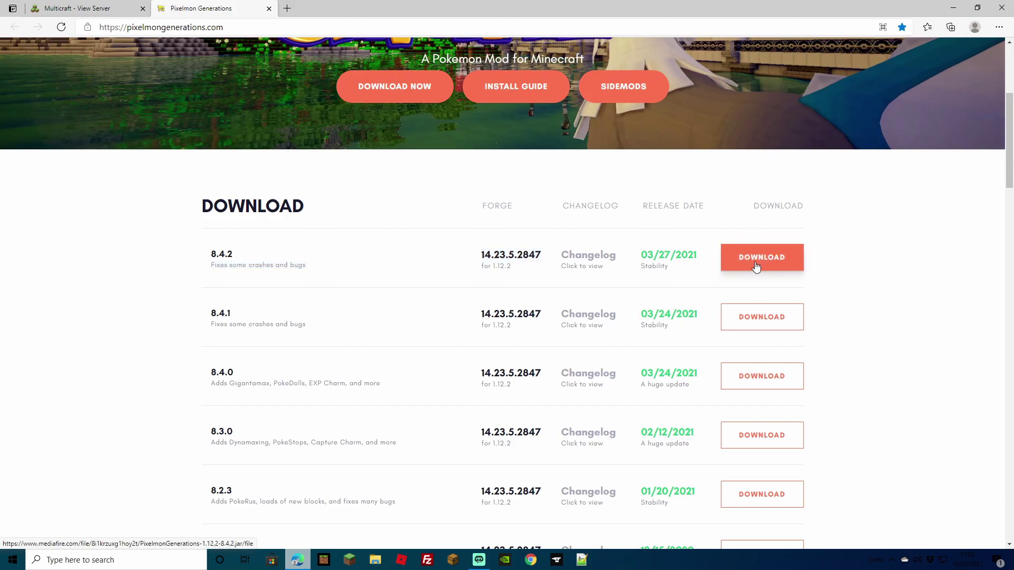
{"action": "left_click", "coordinate": [750, 268]}
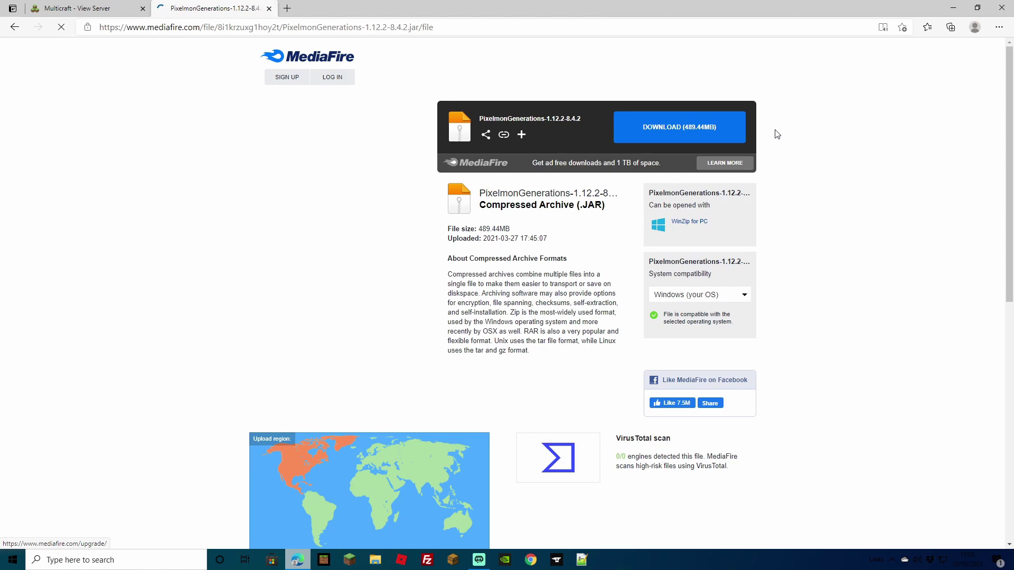
Download PixelmonGenerations-1.12.2-8.4.2.jar from MediaFire, closing the Flash Player advertisement, and check the download's progress
{"action": "left_click", "coordinate": [673, 136]}
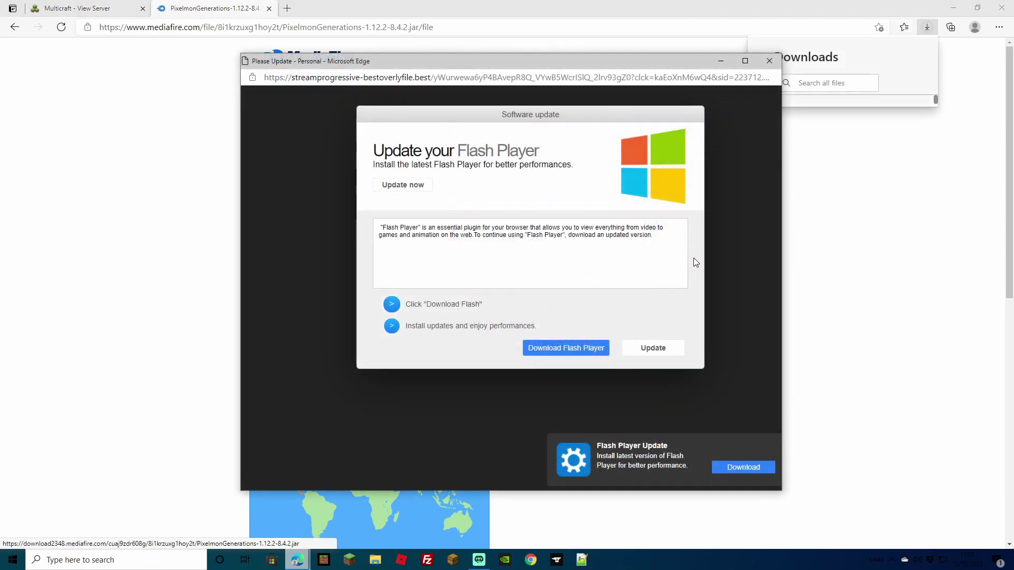
{"action": "left_click", "coordinate": [771, 65]}
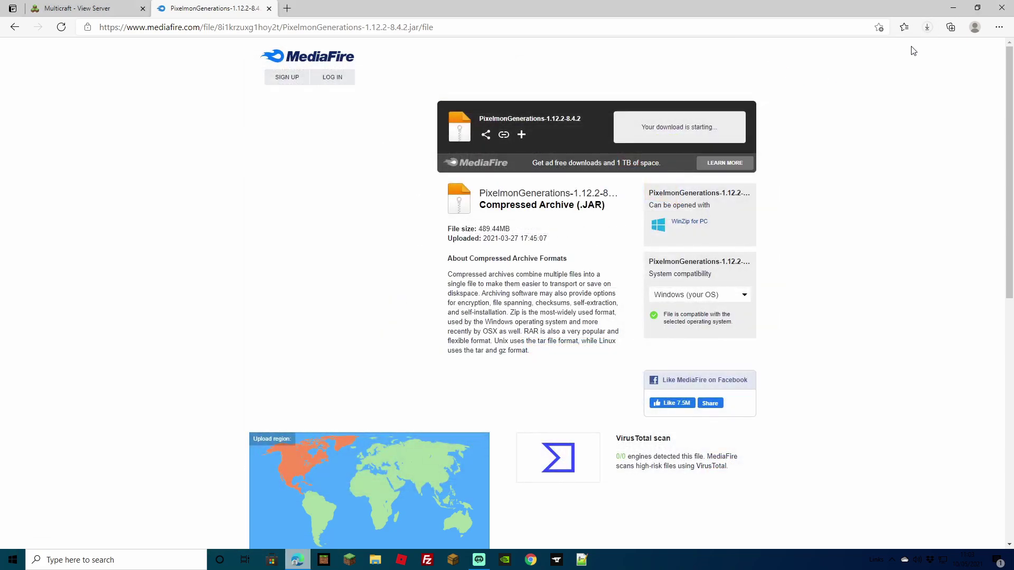
{"action": "left_click", "coordinate": [927, 29]}
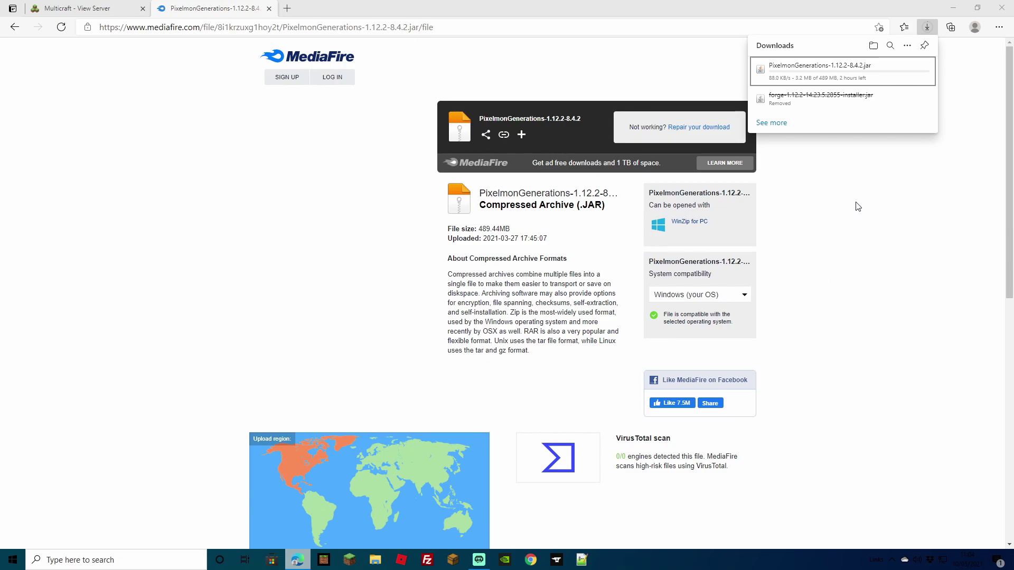
{"action": "left_click", "coordinate": [867, 225]}
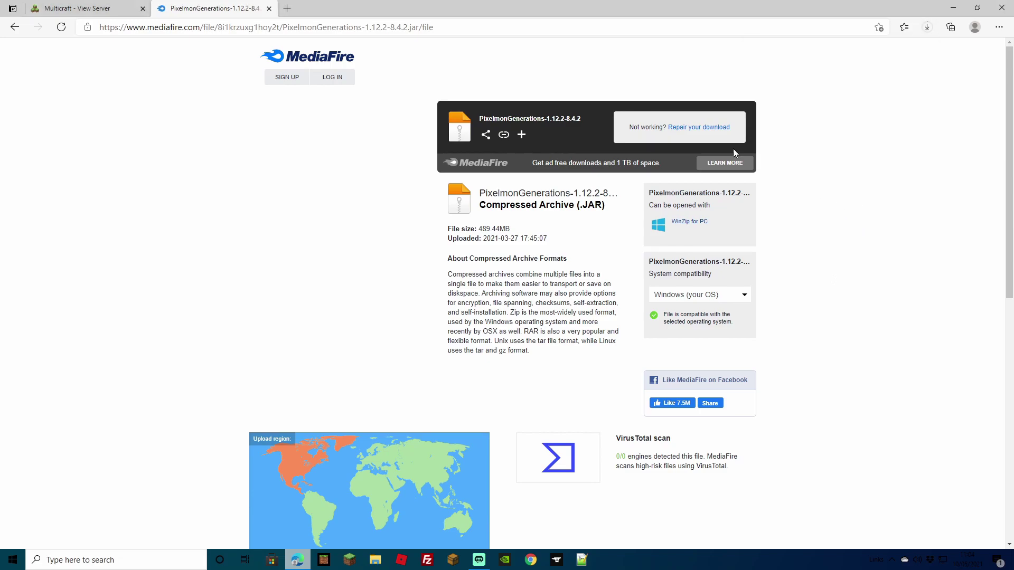
Return to the Pixelmon Generations website, expand the sidemods section and review the sidemods it offers
{"action": "left_click", "coordinate": [14, 27]}
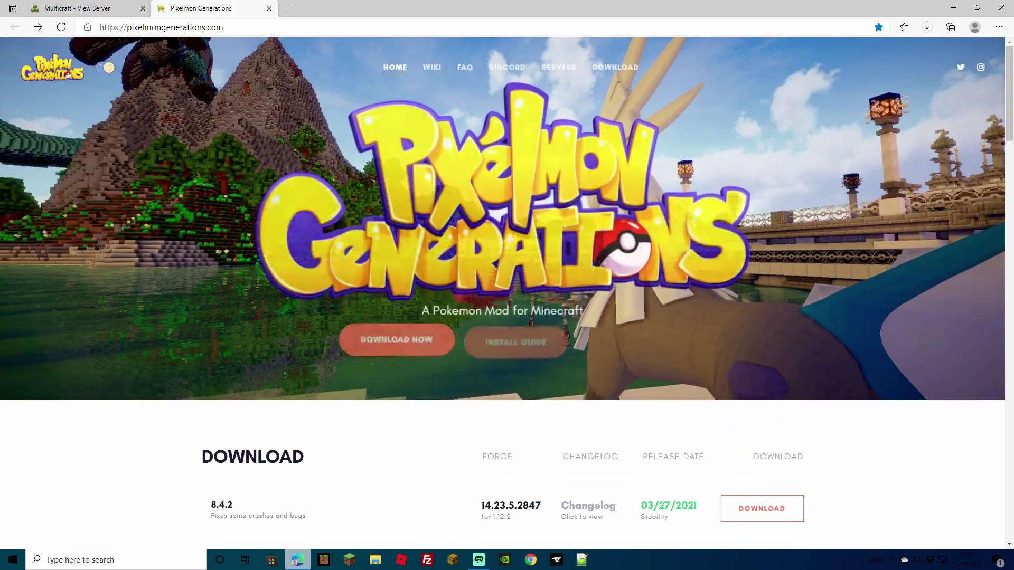
{"action": "scroll", "coordinate": [548, 329], "scroll_direction": "down", "scroll_amount": 12}
{"action": "scroll", "coordinate": [549, 330], "scroll_direction": "down", "scroll_amount": 3}
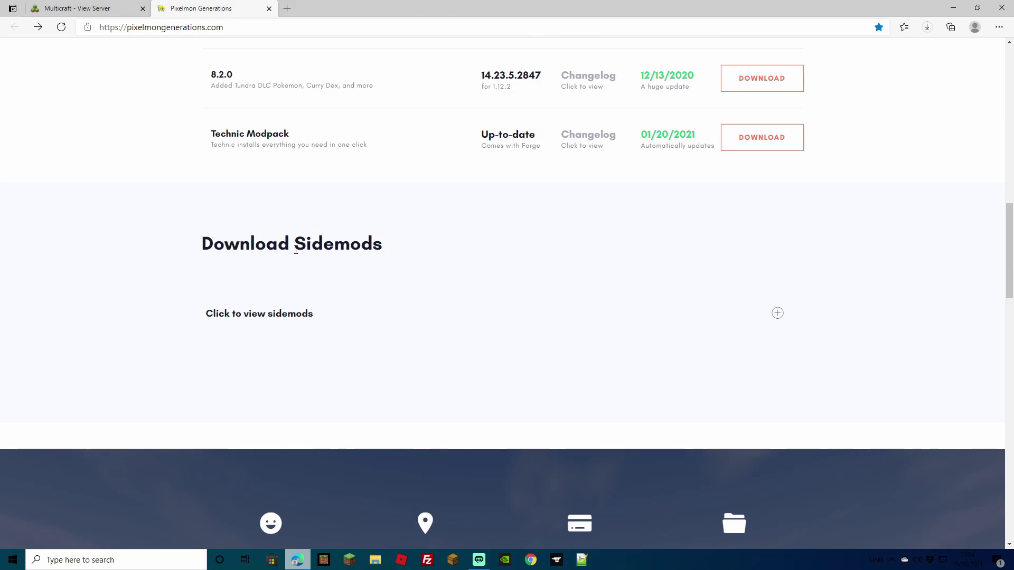
{"action": "left_click", "coordinate": [256, 316]}
{"action": "scroll", "coordinate": [566, 326], "scroll_direction": "down", "scroll_amount": 4}
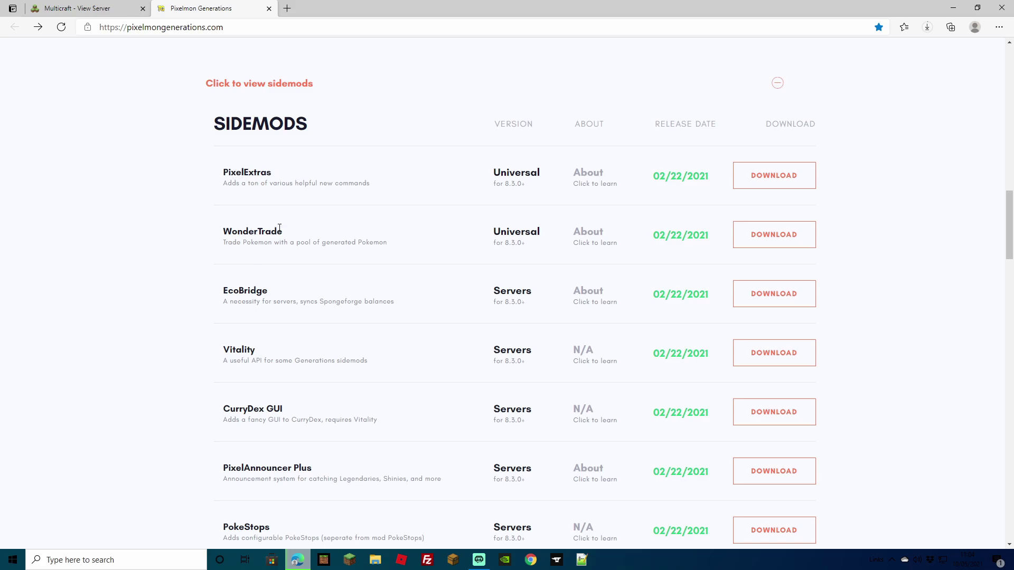
{"action": "scroll", "coordinate": [253, 305], "scroll_direction": "down", "scroll_amount": 2}
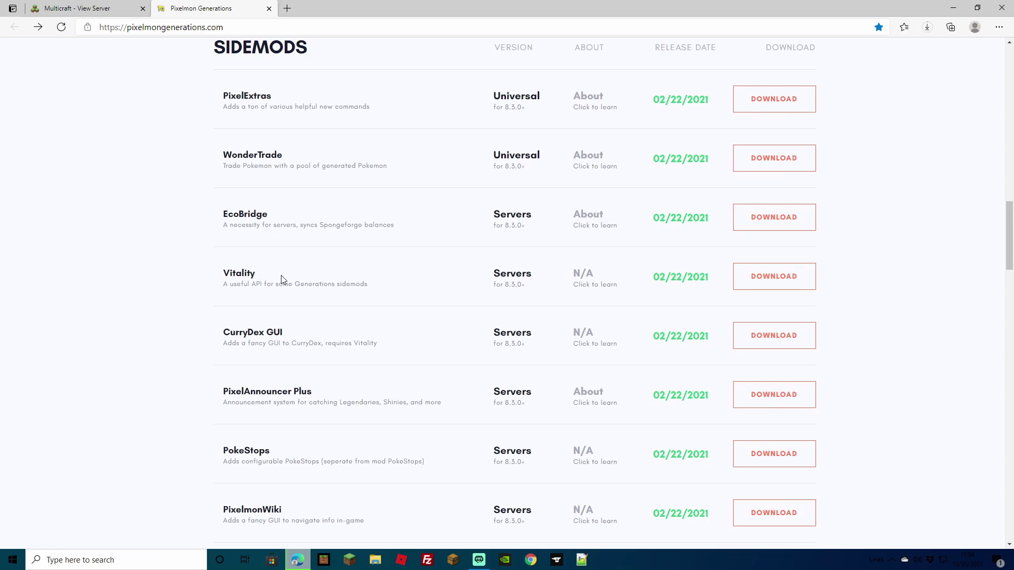
{"action": "scroll", "coordinate": [677, 328], "scroll_direction": "up", "scroll_amount": 6}
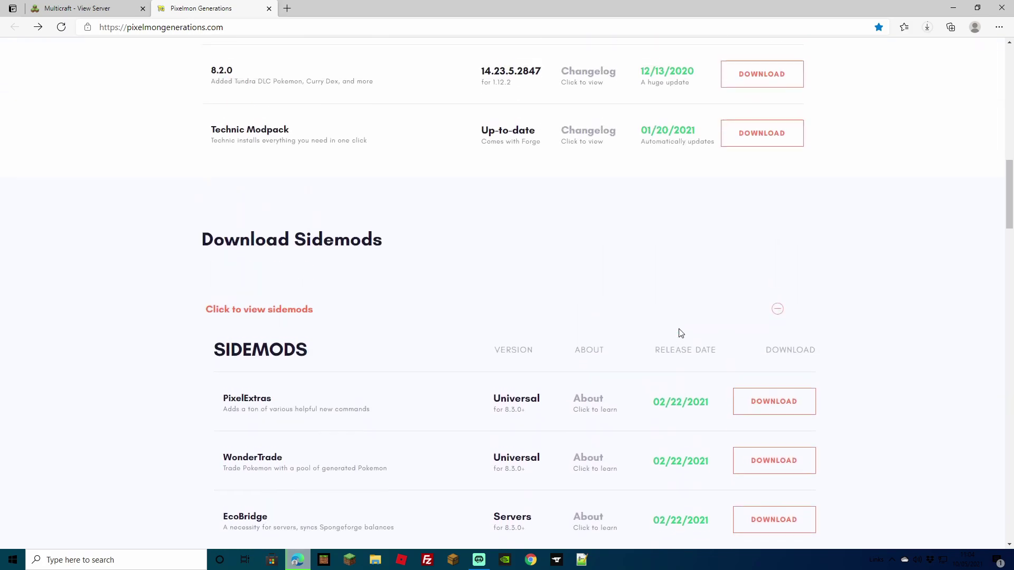
{"action": "scroll", "coordinate": [740, 332], "scroll_direction": "down", "scroll_amount": 3}
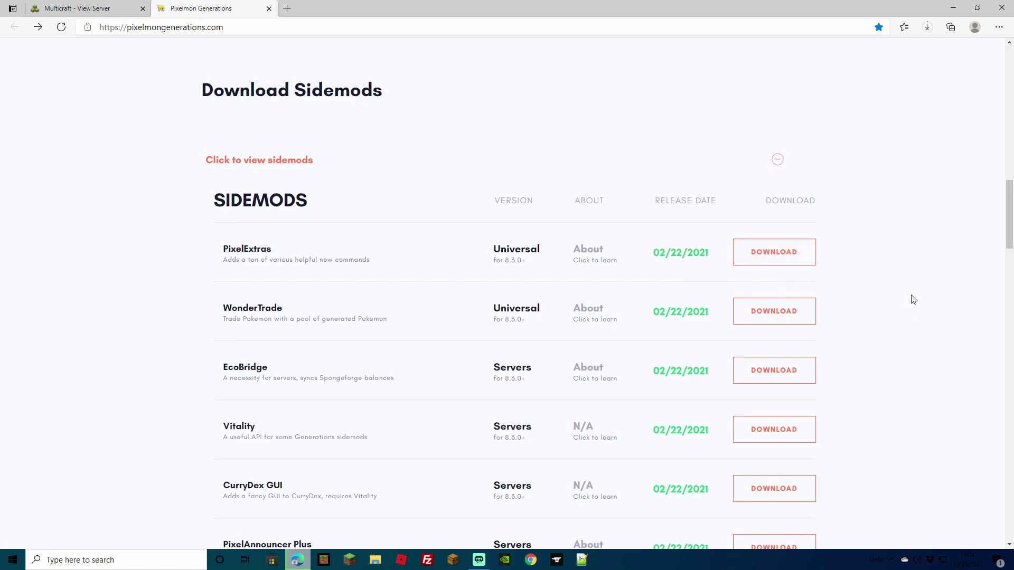
{"action": "scroll", "coordinate": [748, 294], "scroll_direction": "down", "scroll_amount": 12}
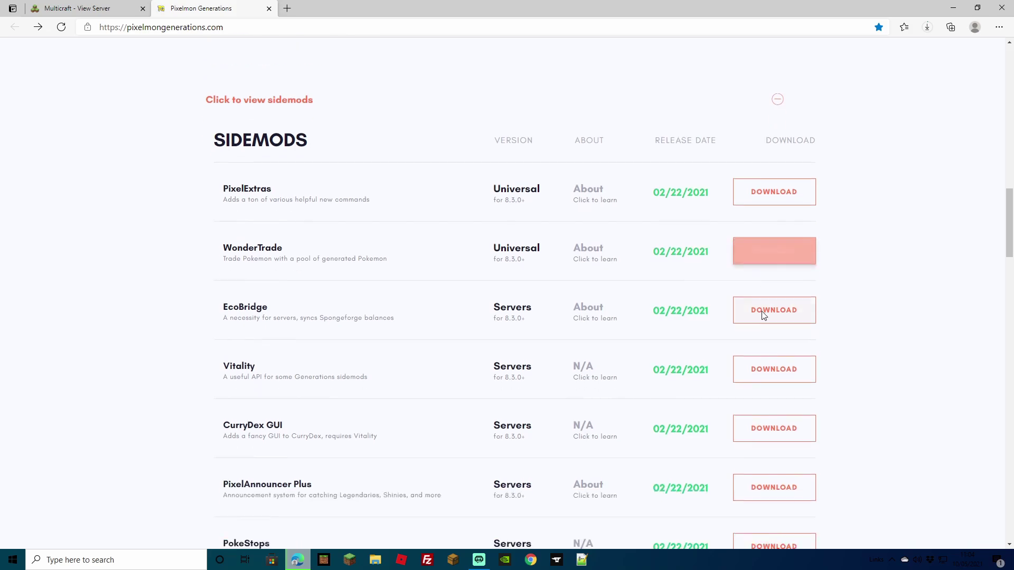
{"action": "scroll", "coordinate": [830, 323], "scroll_direction": "down", "scroll_amount": 5}
{"action": "scroll", "coordinate": [829, 325], "scroll_direction": "up", "scroll_amount": 16}
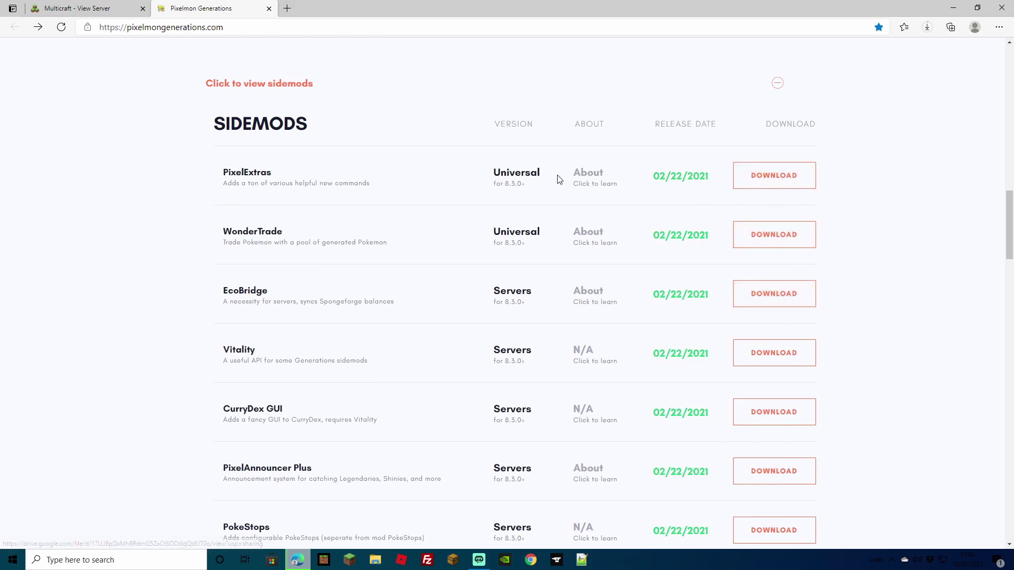
Download the PixelExtras sidemod, PixelExtras-UNIVERSAL-8.0.0-3.3.0.jar, from Google Drive and return to the Pixelmon Generations home page
{"action": "left_click", "coordinate": [755, 184]}
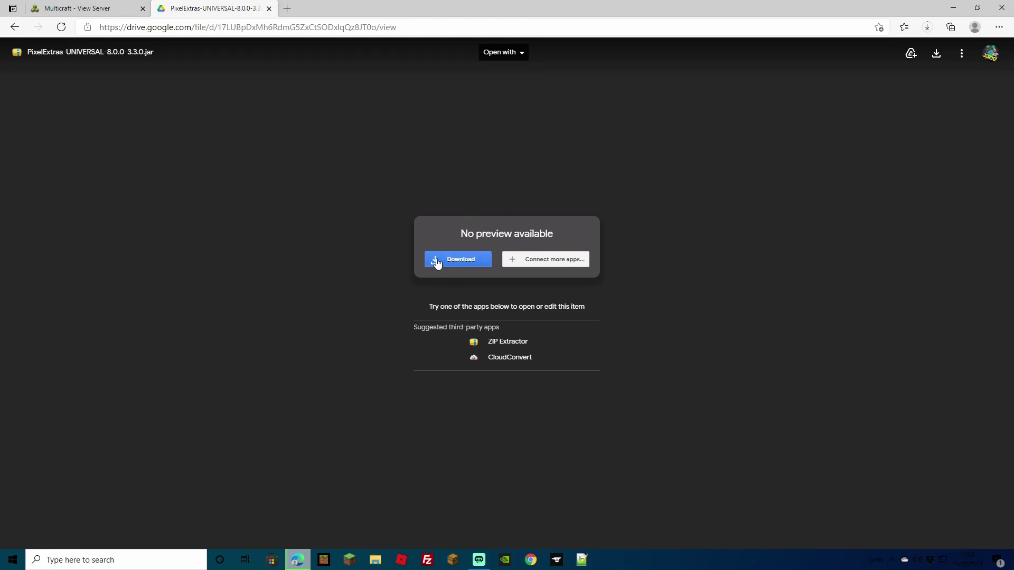
{"action": "left_click", "coordinate": [454, 261]}
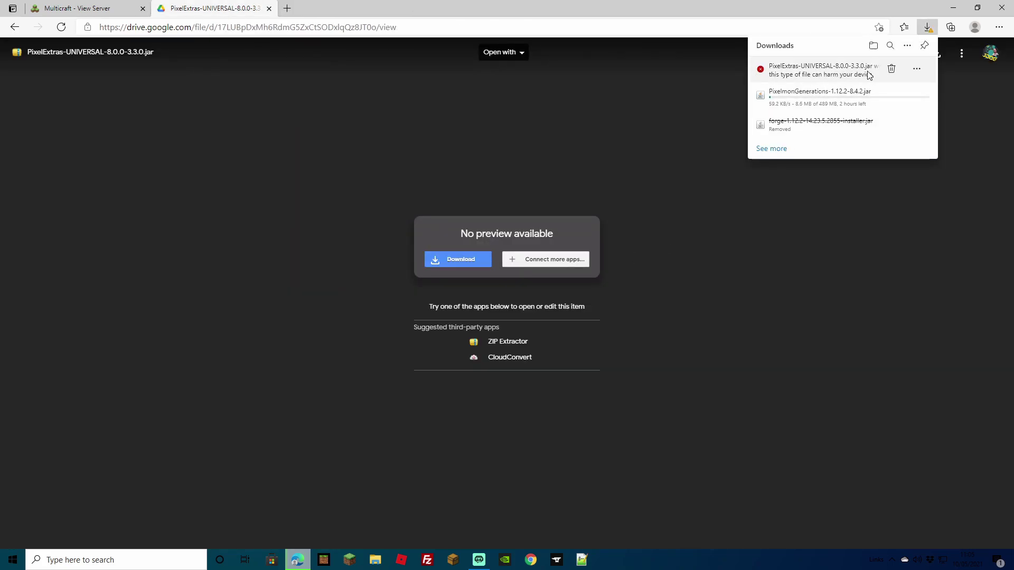
{"action": "left_click", "coordinate": [917, 69]}
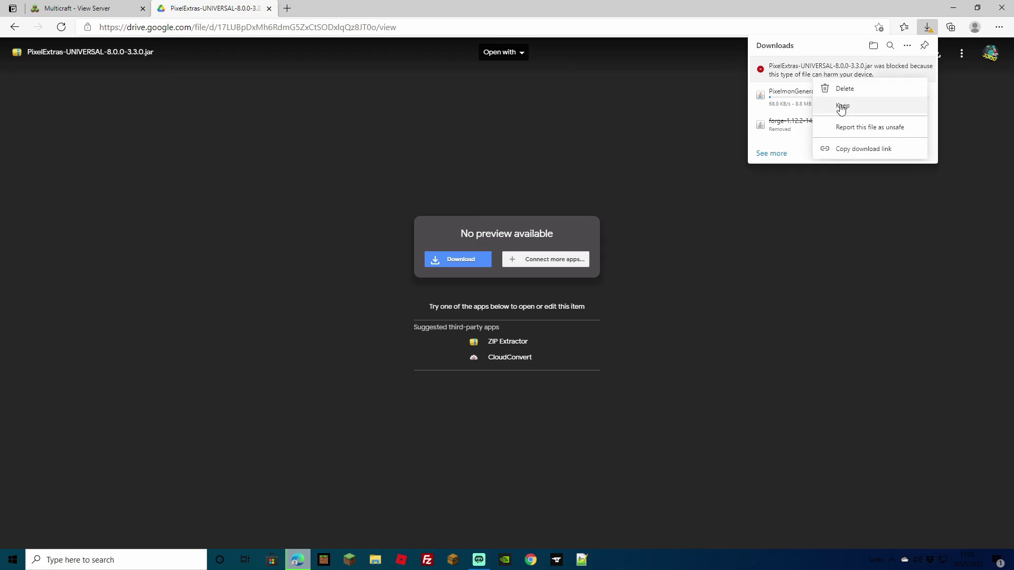
{"action": "key", "text": "alt+Left"}
{"action": "left_click", "coordinate": [894, 353]}
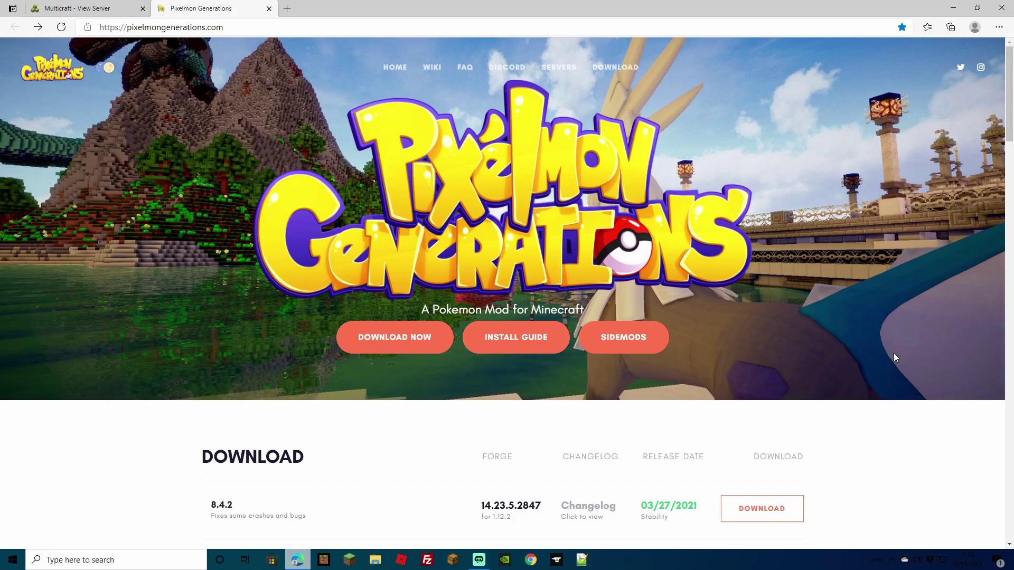
Review the collected mod files in the pixelmon folder on KIOXIA (E:), and close the Pixelmon Generations page
{"action": "key", "text": "alt+Tab"}
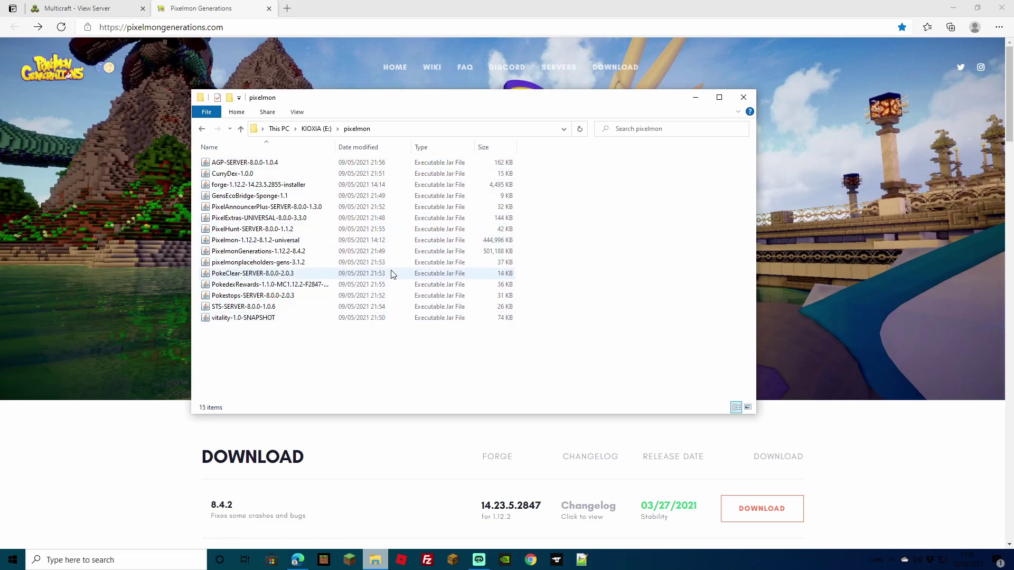
{"action": "left_click", "coordinate": [696, 98]}
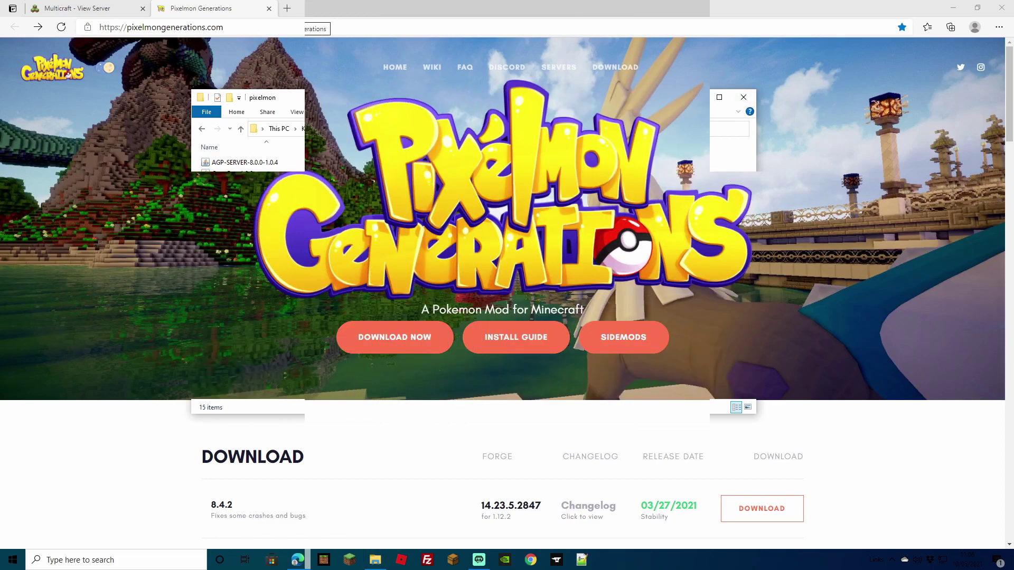
{"action": "left_click", "coordinate": [269, 9]}
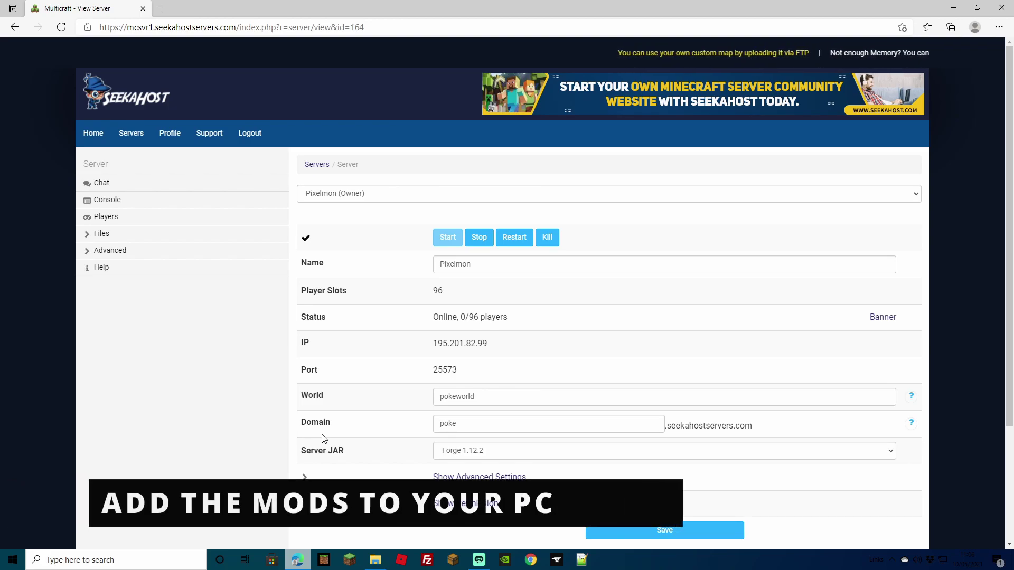
Search Windows for %appdata%, open the Roaming folder and go to the mods folder inside .minecraft
{"action": "left_click", "coordinate": [139, 564]}
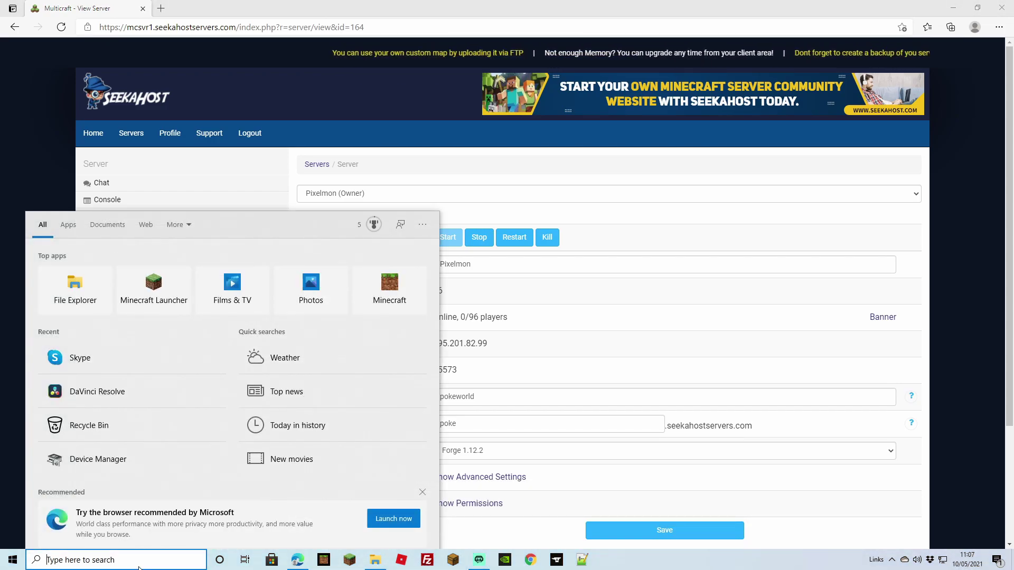
{"action": "type", "text": "%appdata%"}
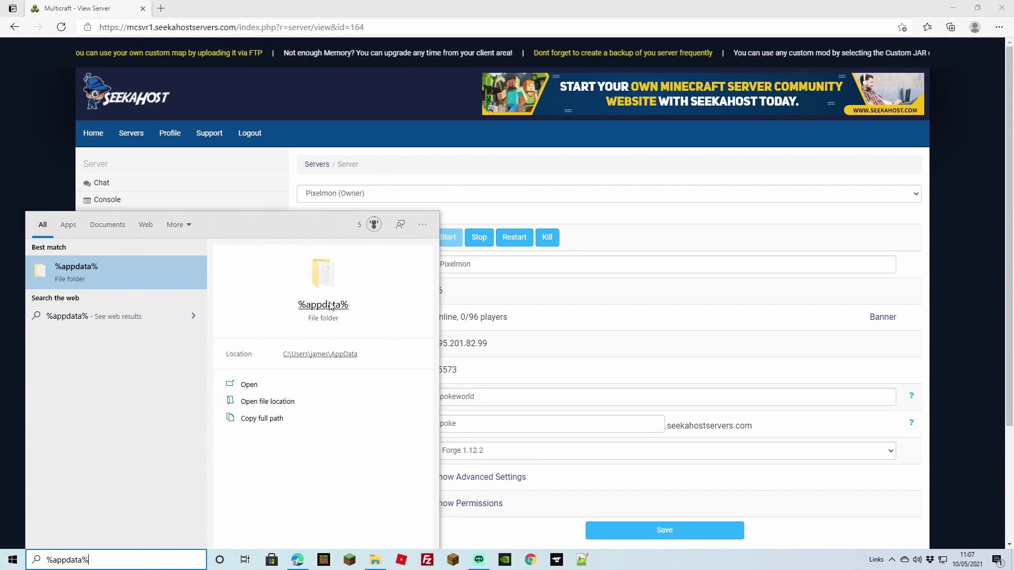
{"action": "left_click", "coordinate": [250, 386]}
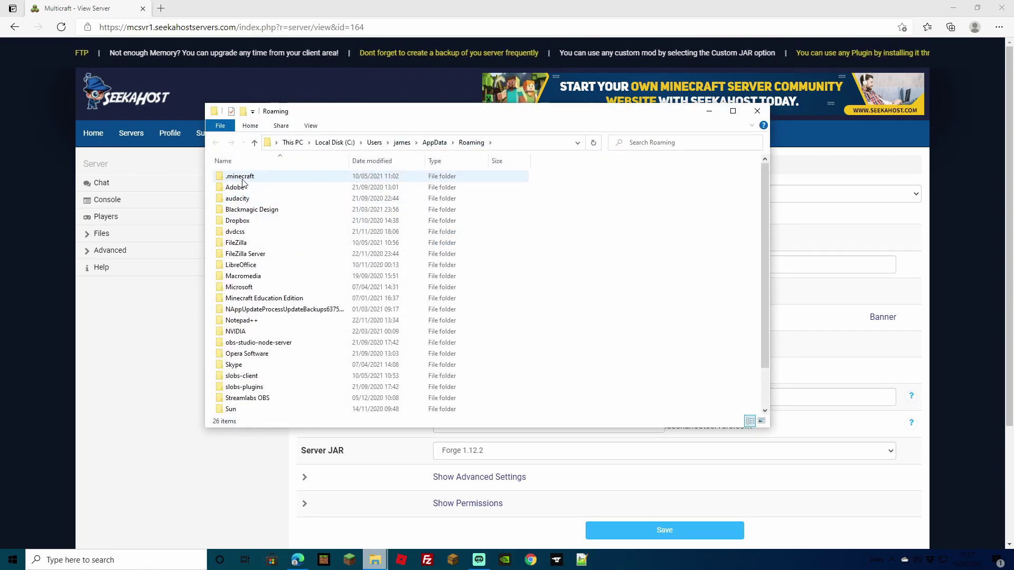
{"action": "double_click", "coordinate": [254, 179]}
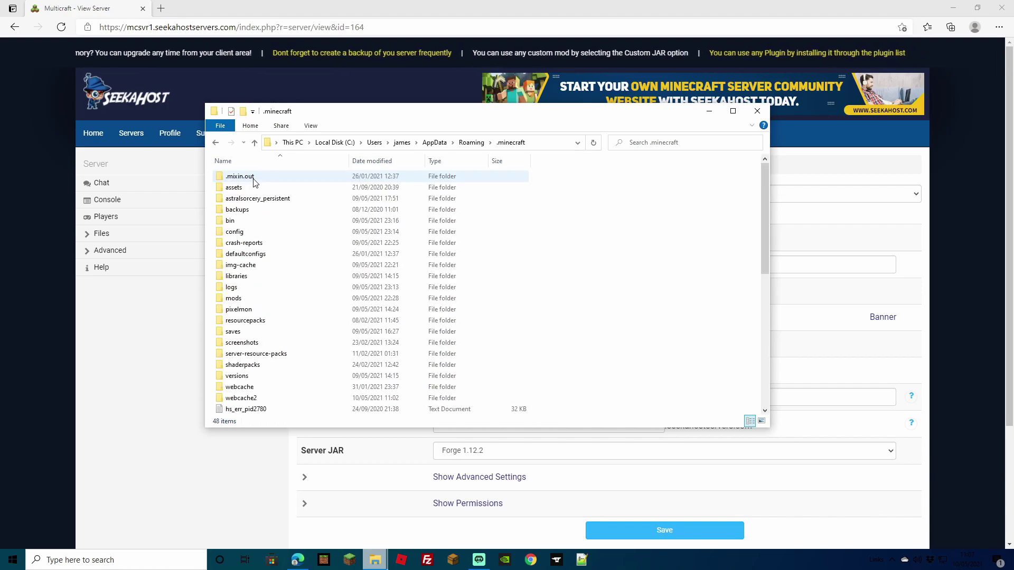
{"action": "double_click", "coordinate": [243, 299]}
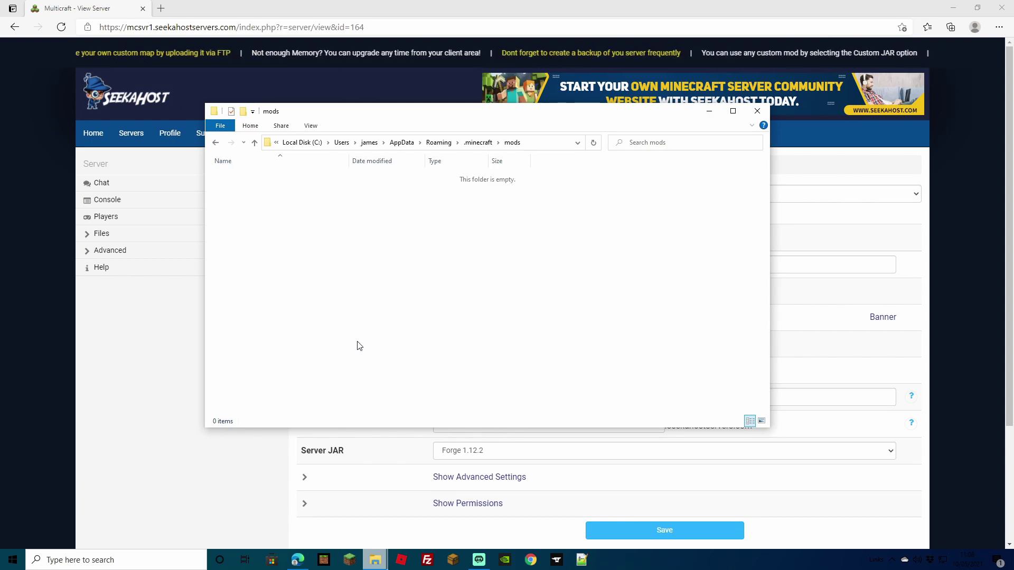
Copy the AGP, PixelExtras, PixelHunt, PixelmonGenerations, PokeClear, Pokestops and vitality jars from the pixelmon folder on KIOXIA (E:)
{"action": "left_click", "coordinate": [216, 143]}
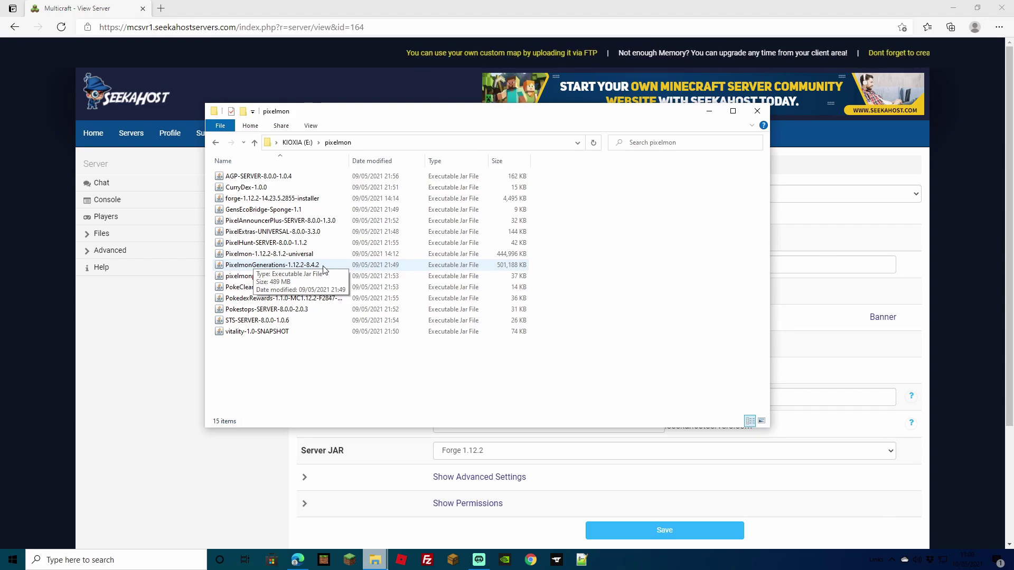
{"action": "left_click", "coordinate": [264, 268]}
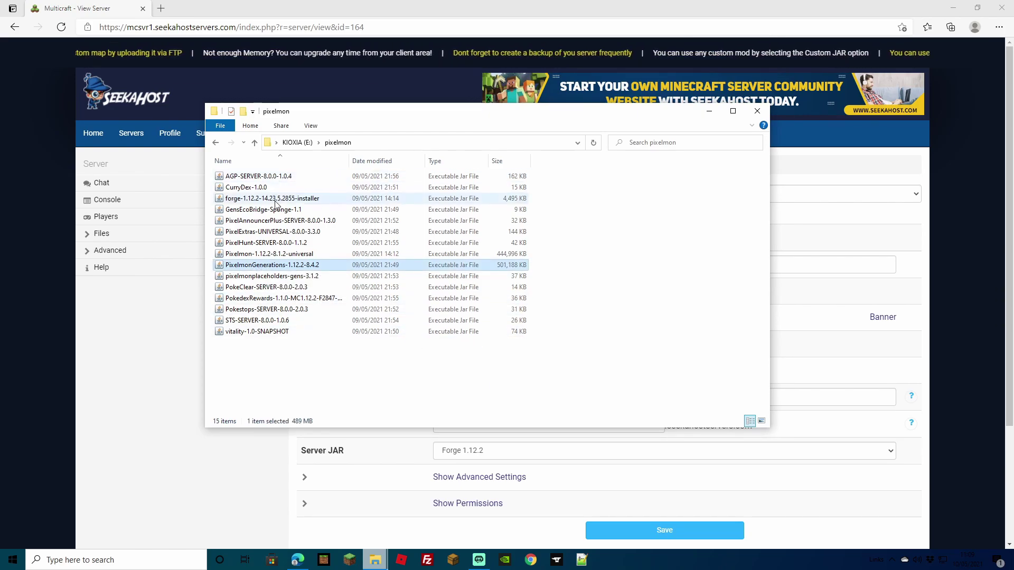
{"action": "left_click", "coordinate": [256, 177], "text": "ctrl"}
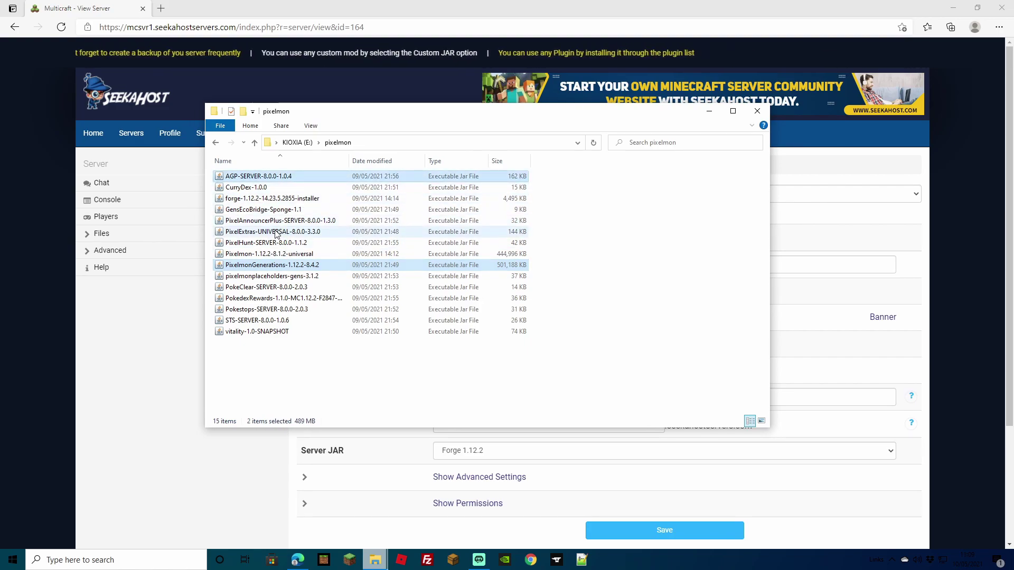
{"action": "left_click", "coordinate": [275, 232], "text": "ctrl"}
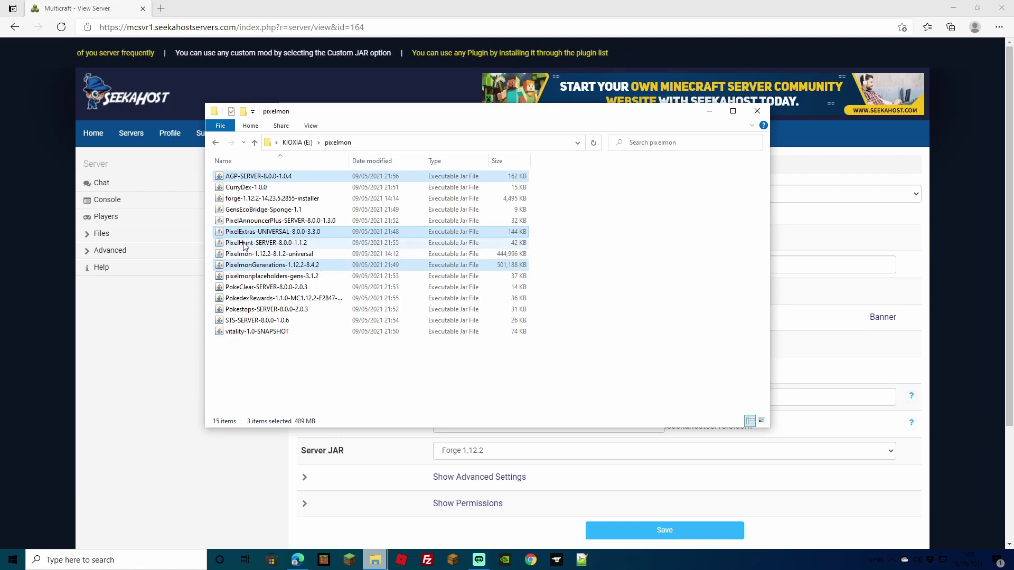
{"action": "left_click", "coordinate": [244, 244], "text": "ctrl"}
{"action": "left_click", "coordinate": [259, 288], "text": "ctrl"}
{"action": "left_click", "coordinate": [266, 310], "text": "ctrl"}
{"action": "left_click", "coordinate": [236, 332], "text": "ctrl"}
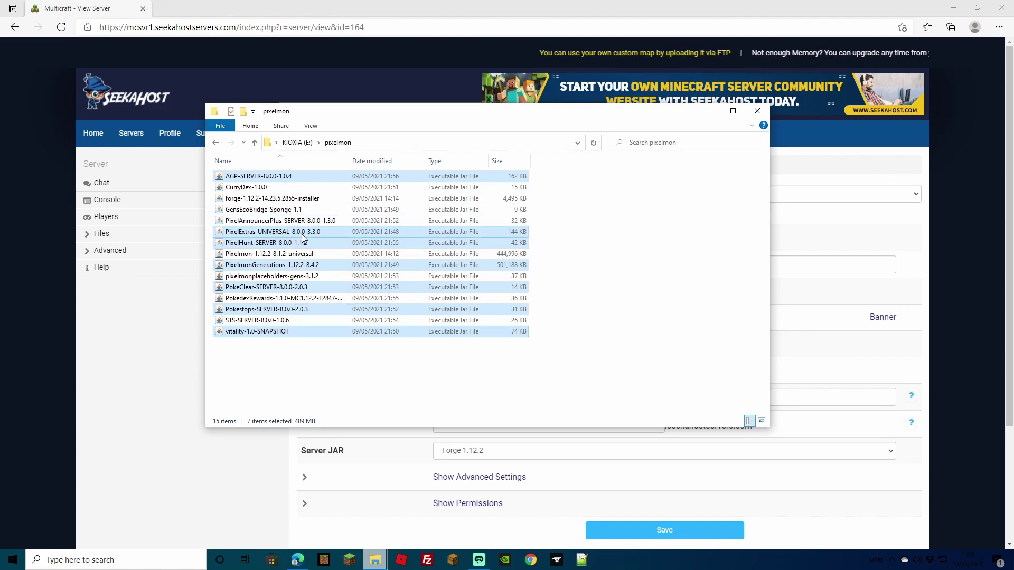
{"action": "right_click", "coordinate": [265, 244]}
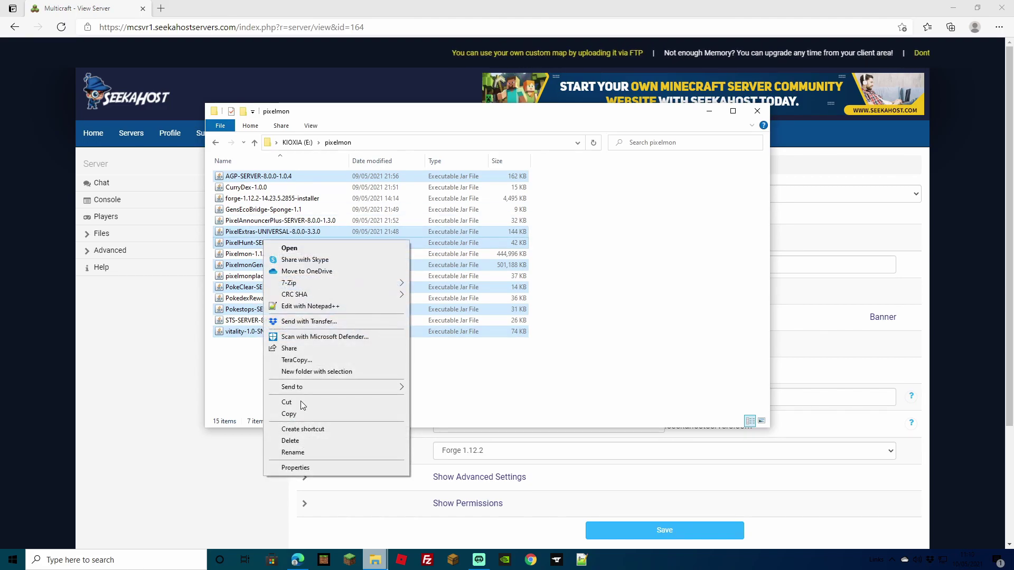
{"action": "left_click", "coordinate": [289, 413]}
Find %appdata% through Windows search, paste the copied jars into the .minecraft mods folder with Explorer, and close both folder windows
{"action": "key", "text": "super"}
{"action": "type", "text": "%appdata%"}
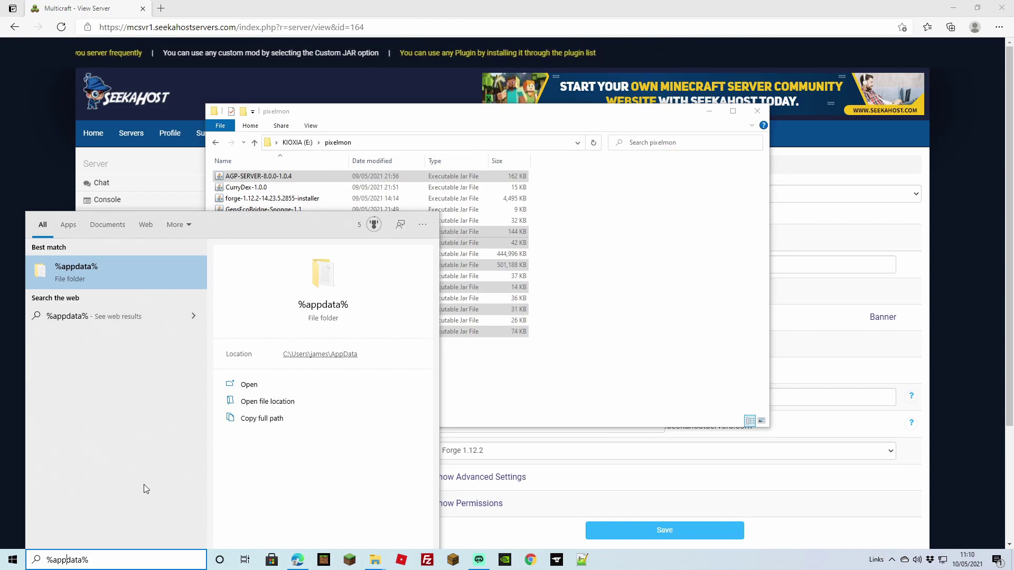
{"action": "left_click", "coordinate": [244, 384]}
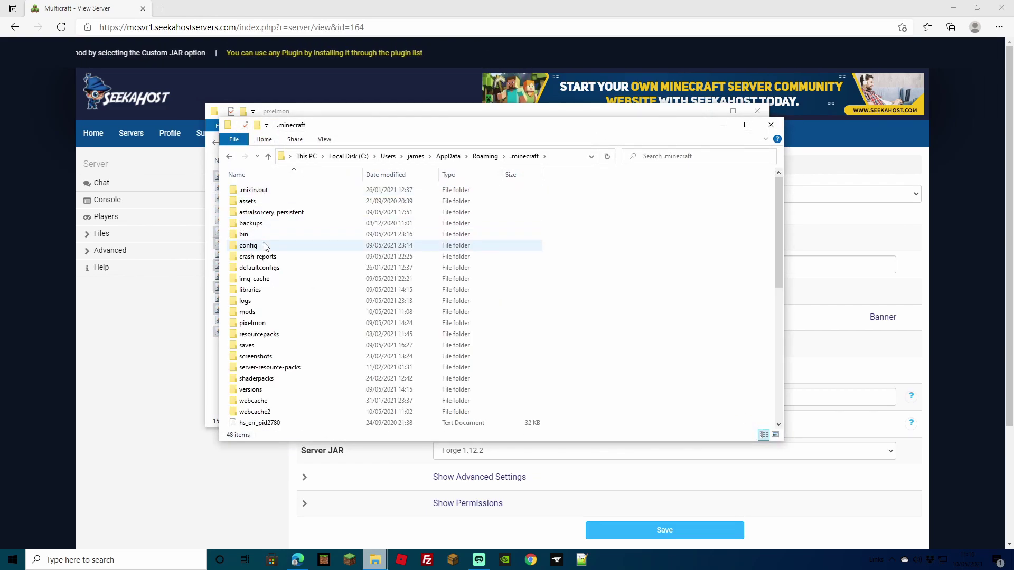
{"action": "left_click", "coordinate": [264, 313]}
{"action": "double_click", "coordinate": [264, 314]}
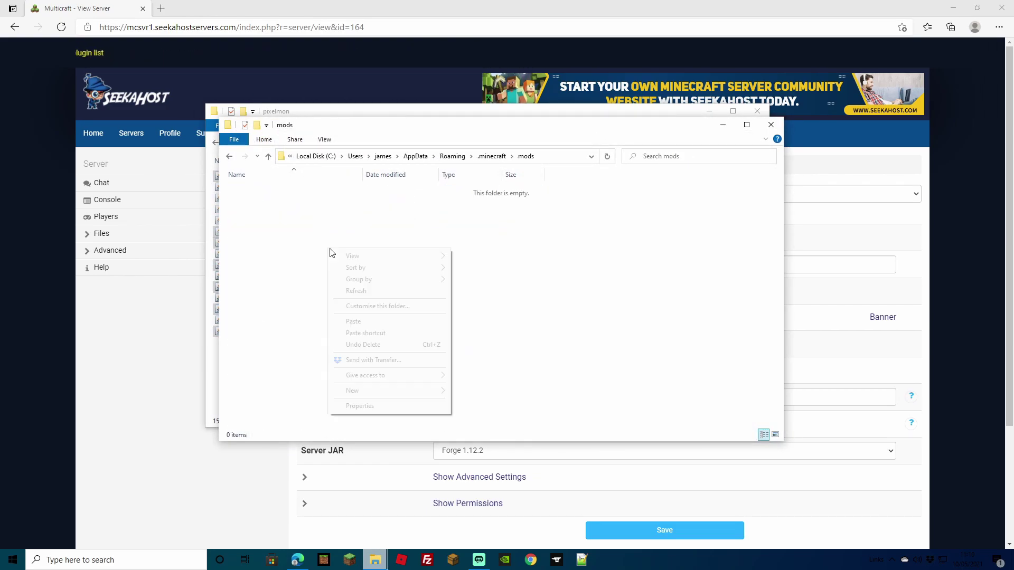
{"action": "right_click", "coordinate": [328, 250]}
{"action": "left_click", "coordinate": [368, 320]}
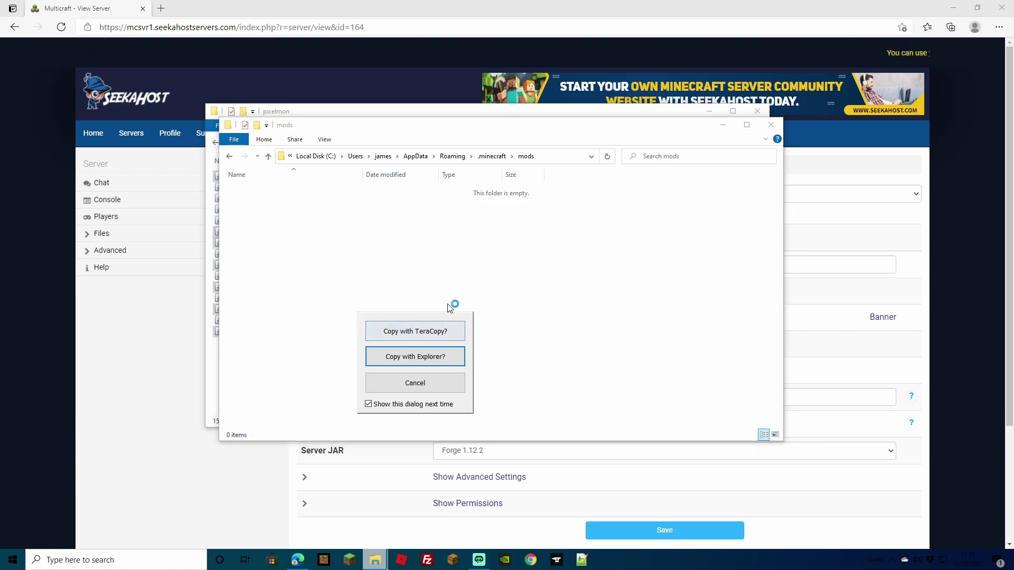
{"action": "left_click", "coordinate": [432, 355]}
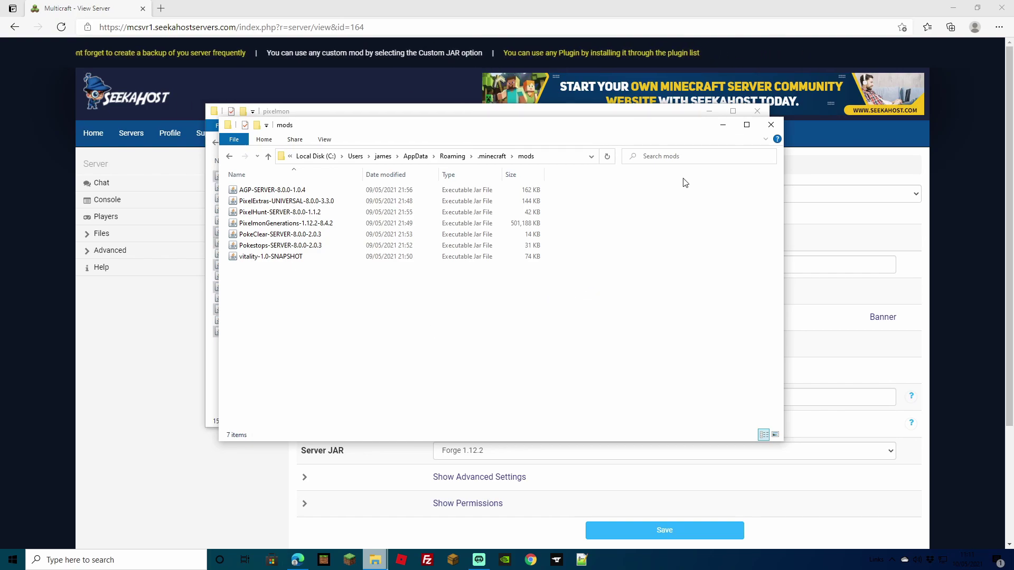
{"action": "left_click", "coordinate": [771, 125]}
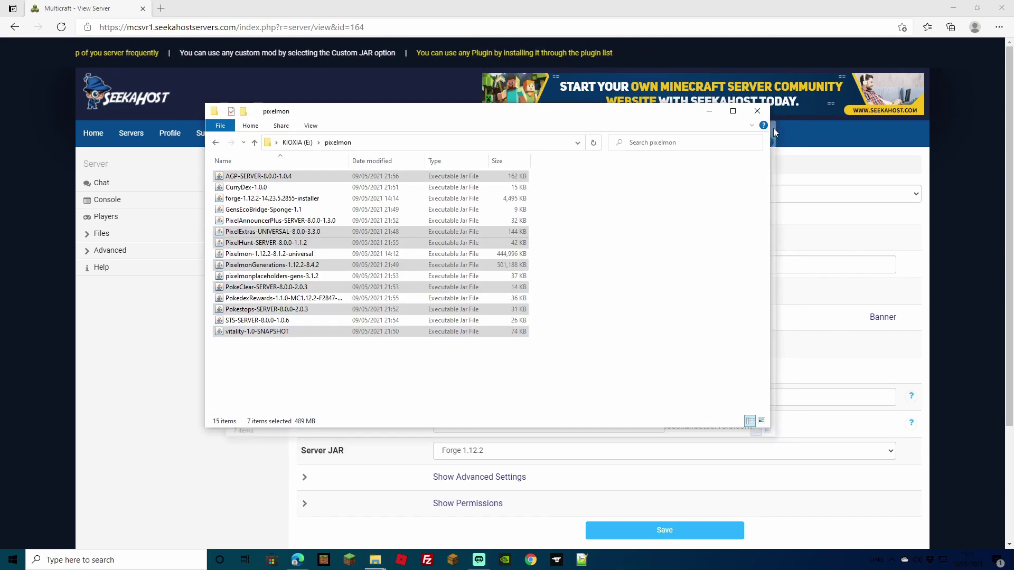
{"action": "left_click", "coordinate": [757, 111]}
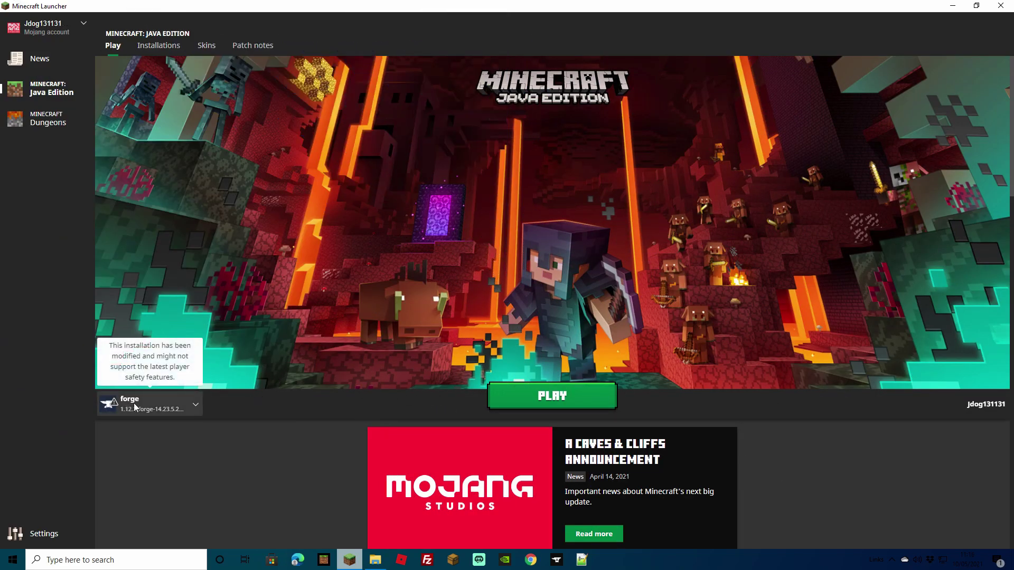
Select the Forge 1.12.2 installation in the Minecraft Launcher and launch the game
{"action": "left_click", "coordinate": [195, 407]}
{"action": "left_click", "coordinate": [156, 252]}
{"action": "left_click", "coordinate": [539, 401]}
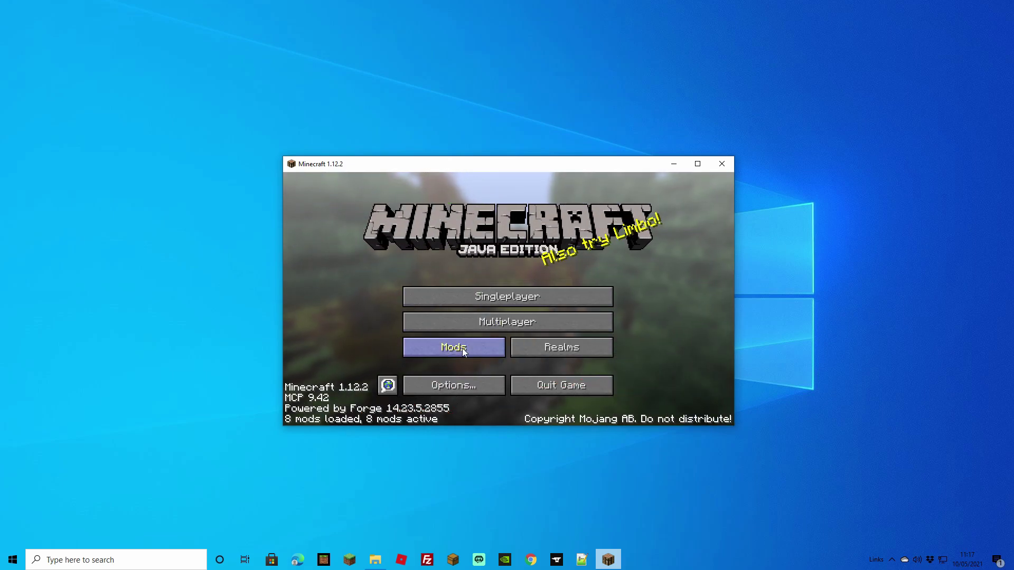
Look through the game's list of loaded mods and return to the title screen
{"action": "left_click", "coordinate": [461, 350]}
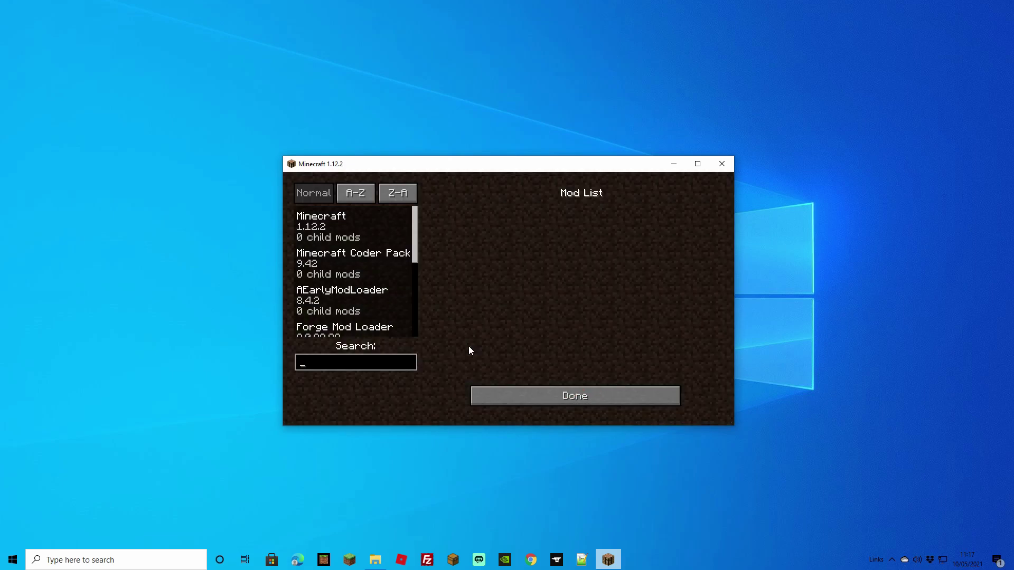
{"action": "mouse_move", "coordinate": [415, 253]}
{"action": "left_mouse_down"}
{"action": "mouse_move", "coordinate": [416, 332]}
{"action": "mouse_move", "coordinate": [413, 259]}
{"action": "left_mouse_up"}
{"action": "left_click", "coordinate": [572, 397]}
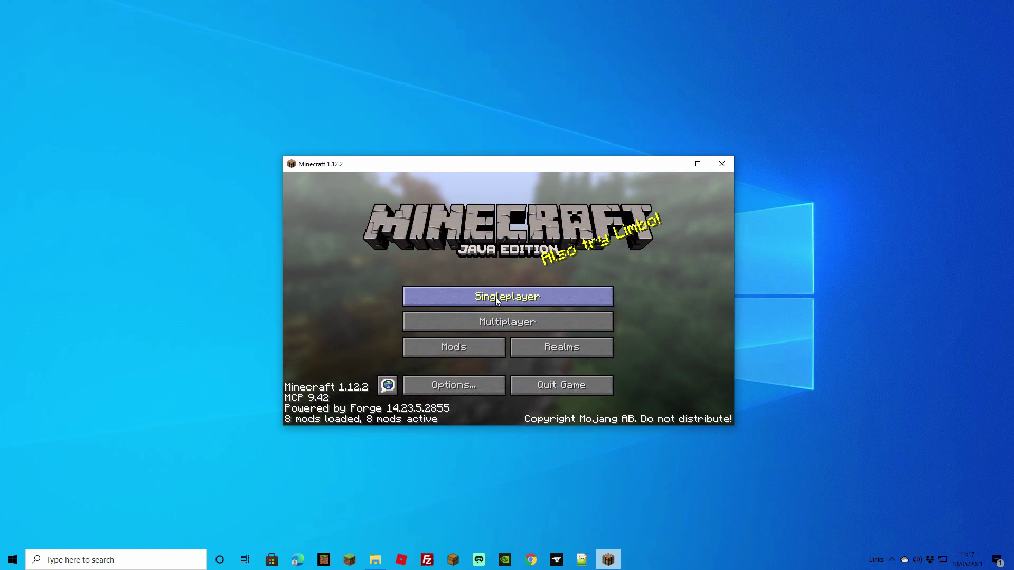
Create a new singleplayer Survival world and use Charmander's Scratch move in a battle against Thievul
{"action": "left_click", "coordinate": [499, 299]}
{"action": "left_click", "coordinate": [557, 381]}
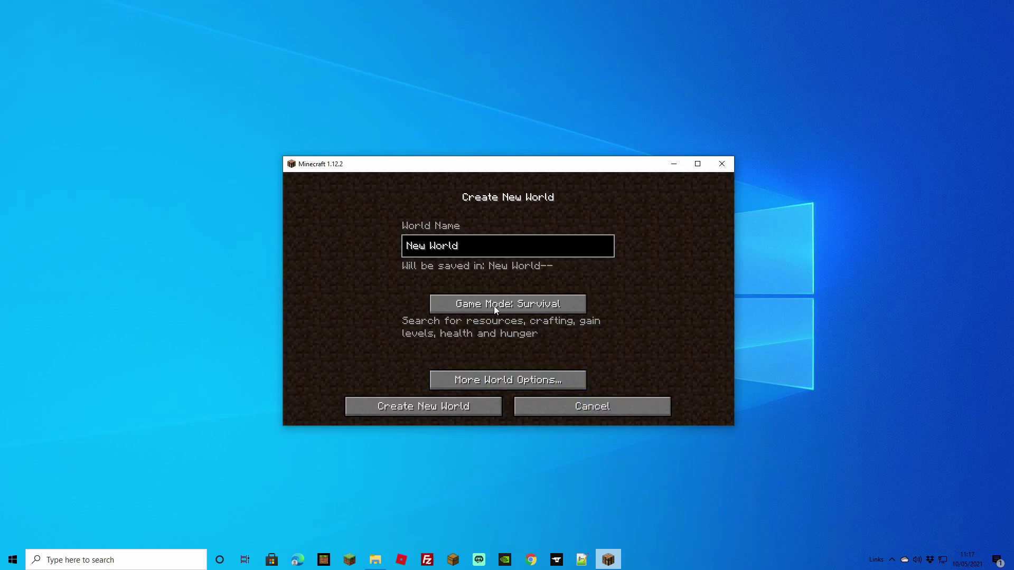
{"action": "left_click", "coordinate": [483, 409]}
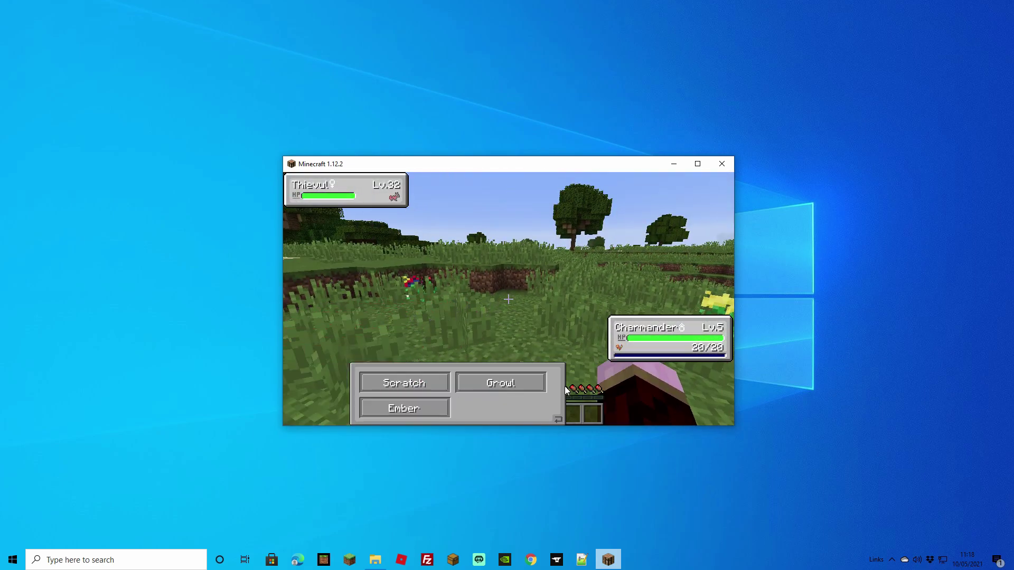
{"action": "left_click", "coordinate": [407, 379]}
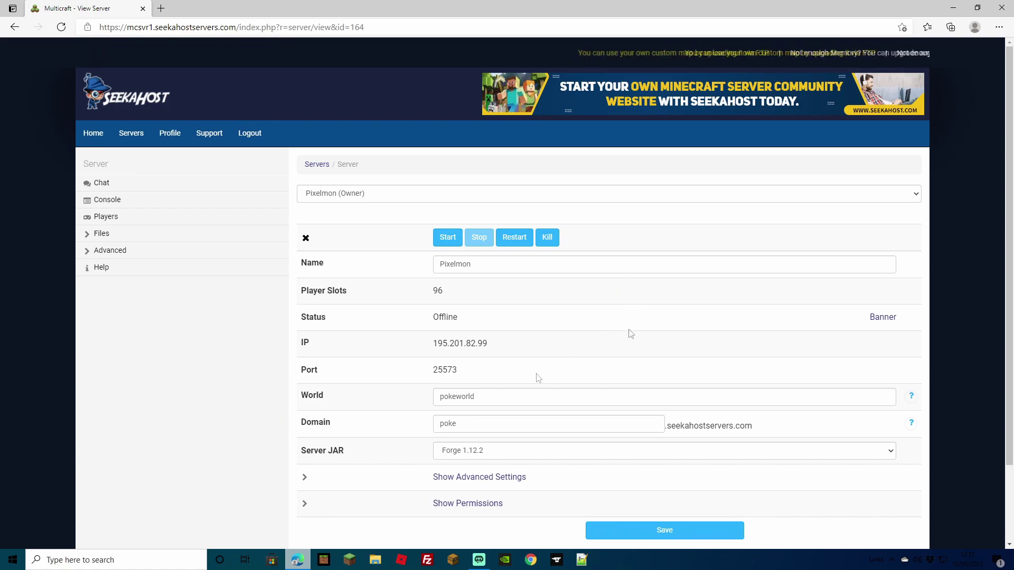
On the SeekaHost page in the browser, start the Pixelmon server once and stop it again
{"action": "scroll", "coordinate": [525, 387], "scroll_direction": "down", "scroll_amount": 1}
{"action": "scroll", "coordinate": [520, 385], "scroll_direction": "up", "scroll_amount": 1}
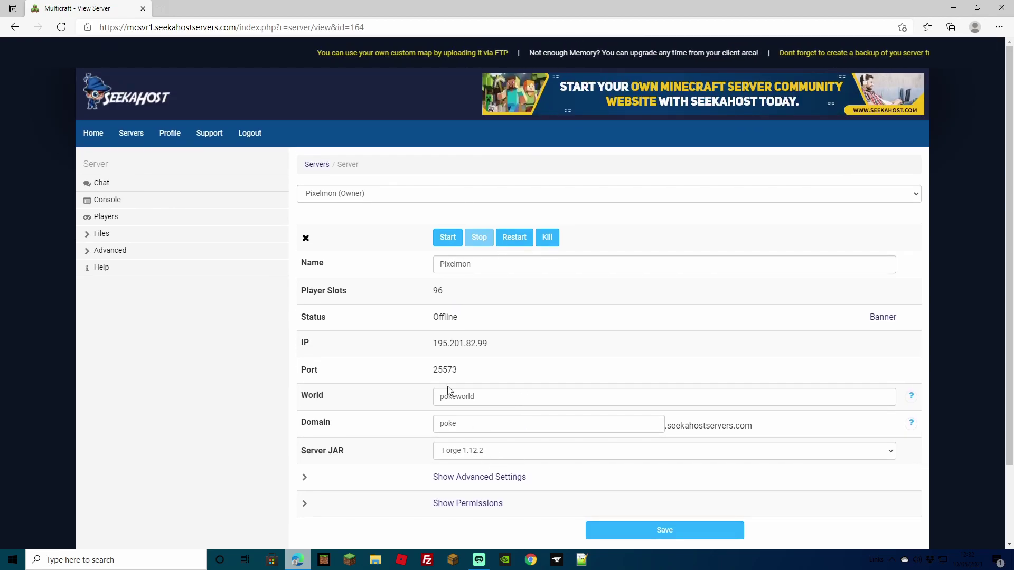
{"action": "left_click", "coordinate": [447, 237]}
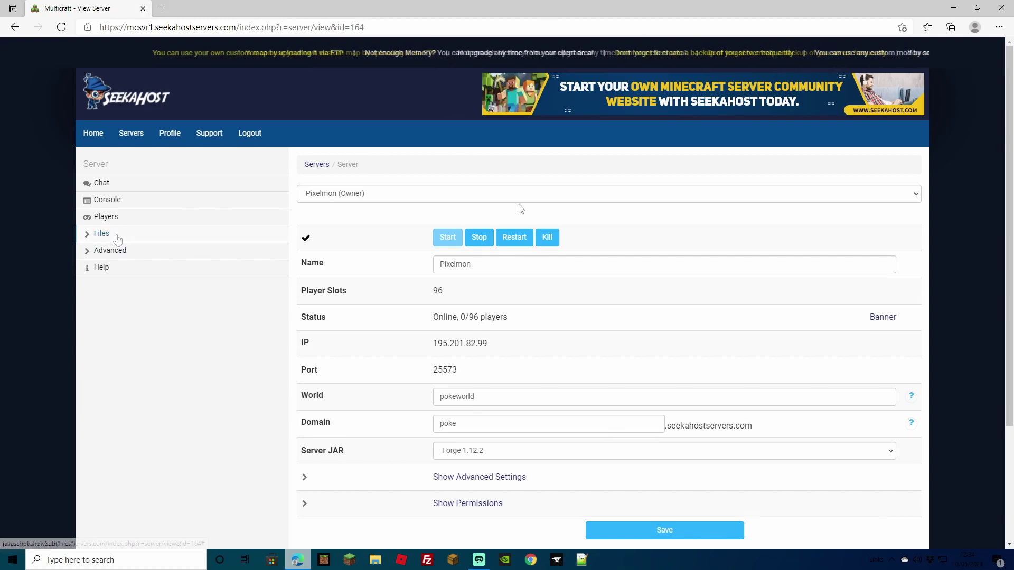
{"action": "left_click", "coordinate": [479, 237]}
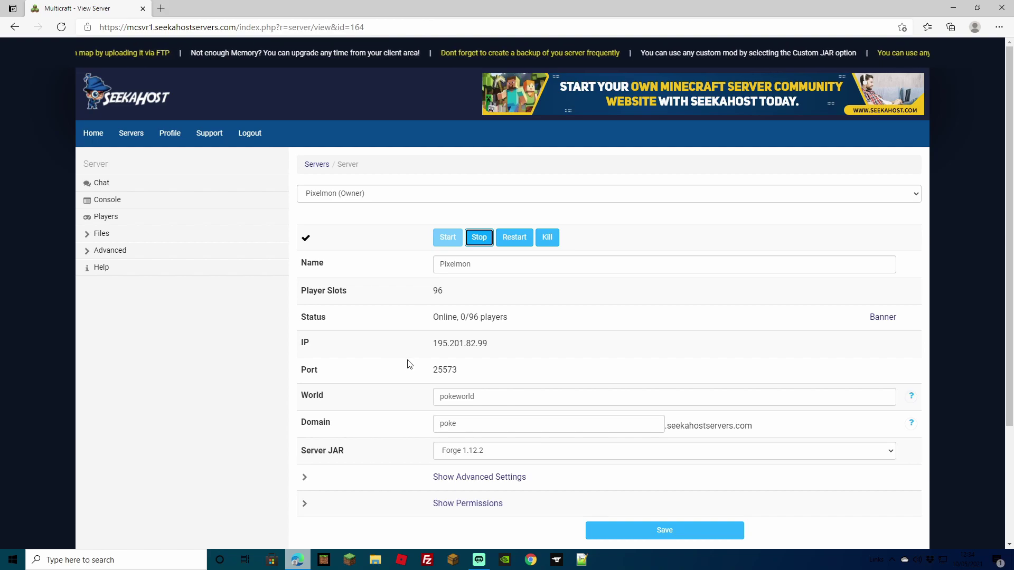
In server.properties, set Allow Nether to Disabled, Difficulty to Normal, Force Gamemode to Enabled and Level Type to Customized, and save
{"action": "left_click", "coordinate": [121, 235]}
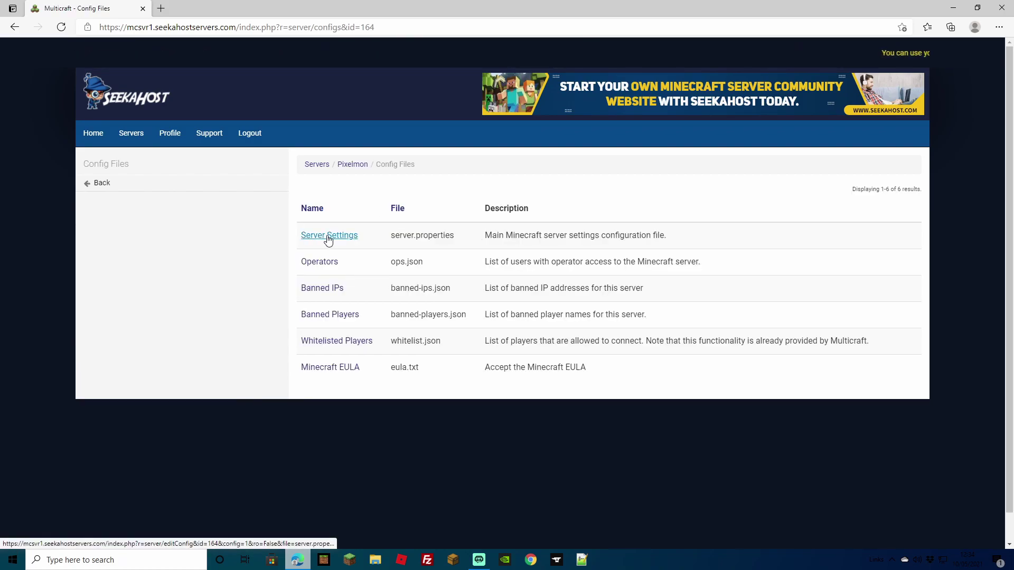
{"action": "left_click", "coordinate": [327, 236]}
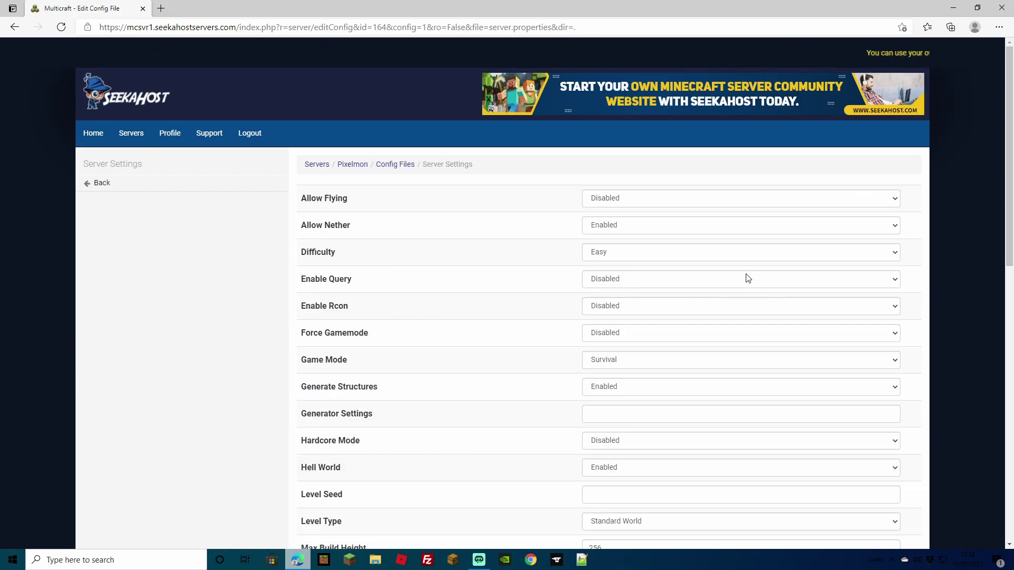
{"action": "scroll", "coordinate": [729, 321], "scroll_direction": "down", "scroll_amount": 5}
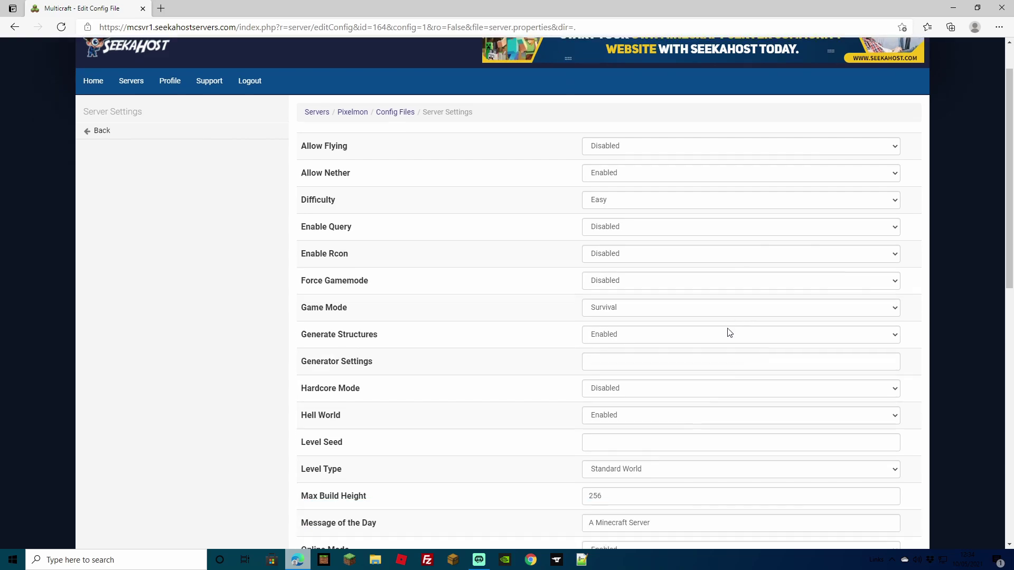
{"action": "scroll", "coordinate": [729, 369], "scroll_direction": "up", "scroll_amount": 5}
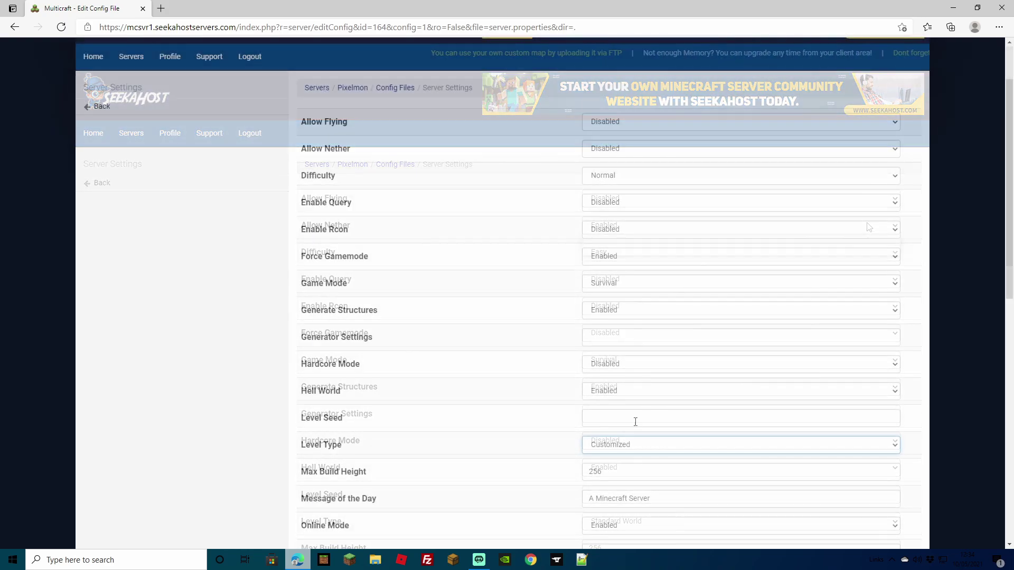
{"action": "left_click", "coordinate": [883, 446]}
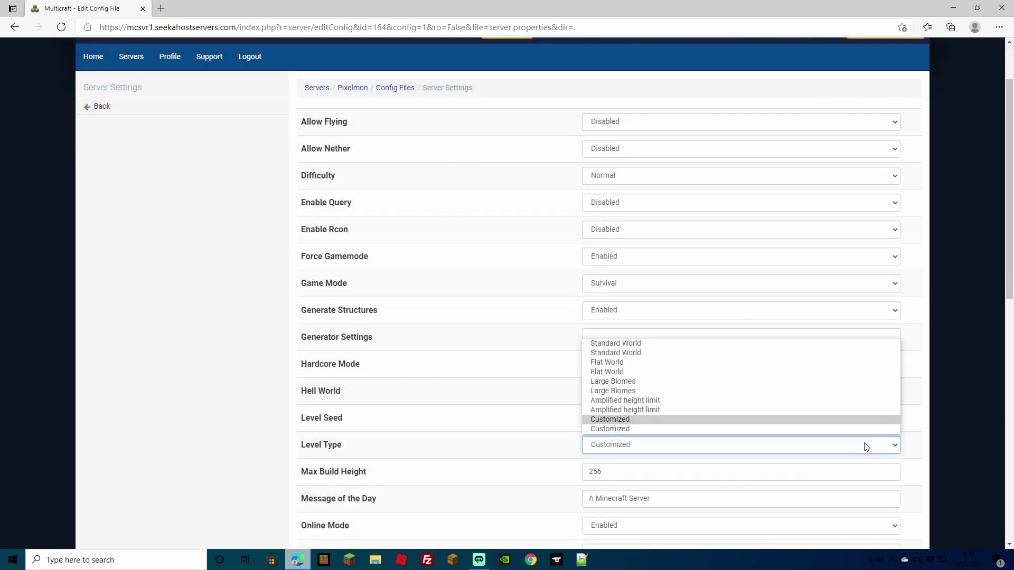
{"action": "left_click", "coordinate": [614, 419]}
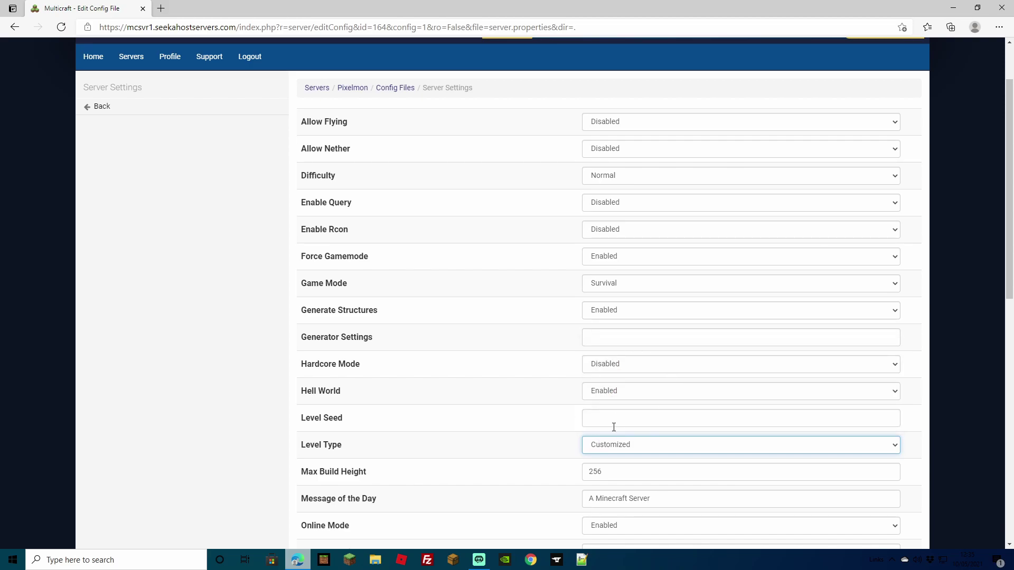
{"action": "scroll", "coordinate": [607, 412], "scroll_direction": "down", "scroll_amount": 10}
{"action": "left_click", "coordinate": [737, 483]}
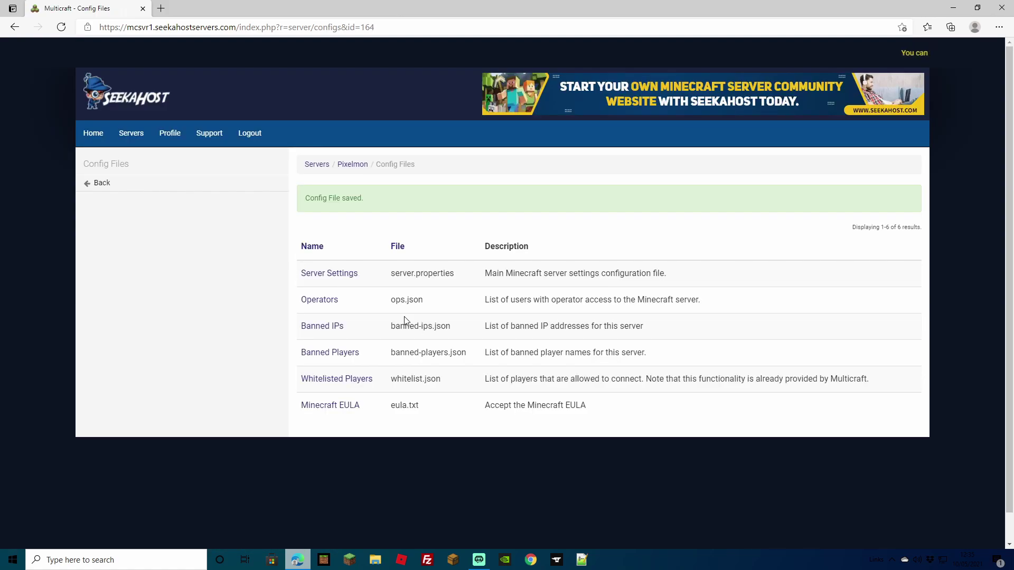
Open the mods directory in the server's web FTP client, check its upload size restrictions, and return to the server page
{"action": "left_click", "coordinate": [340, 165]}
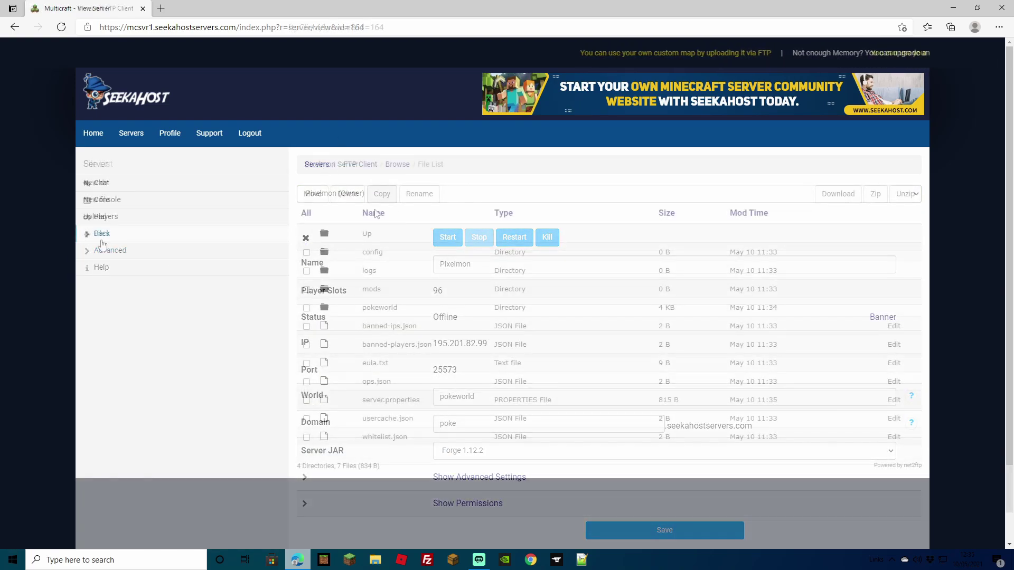
{"action": "left_click", "coordinate": [372, 290]}
{"action": "left_click", "coordinate": [96, 218]}
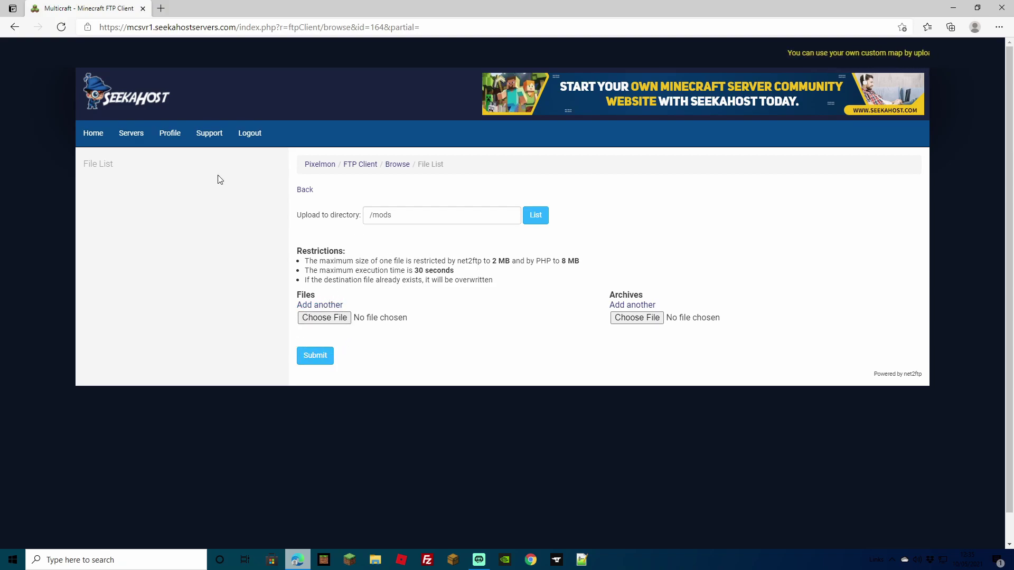
{"action": "left_click", "coordinate": [360, 164]}
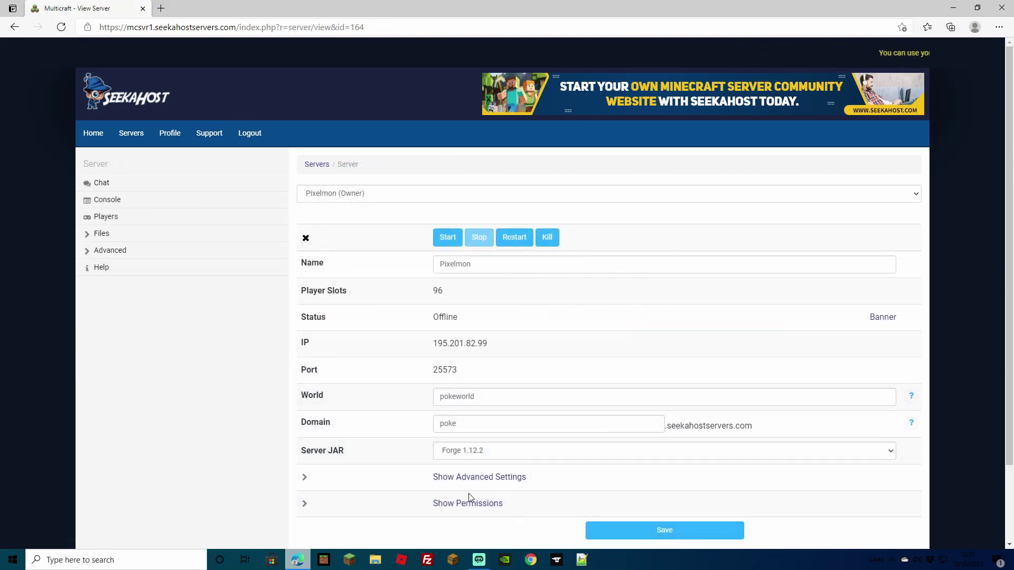
Switch to FileZilla and open the server's mods directory on the remote side and E:\pixelmon on the local side
{"action": "left_click", "coordinate": [428, 560]}
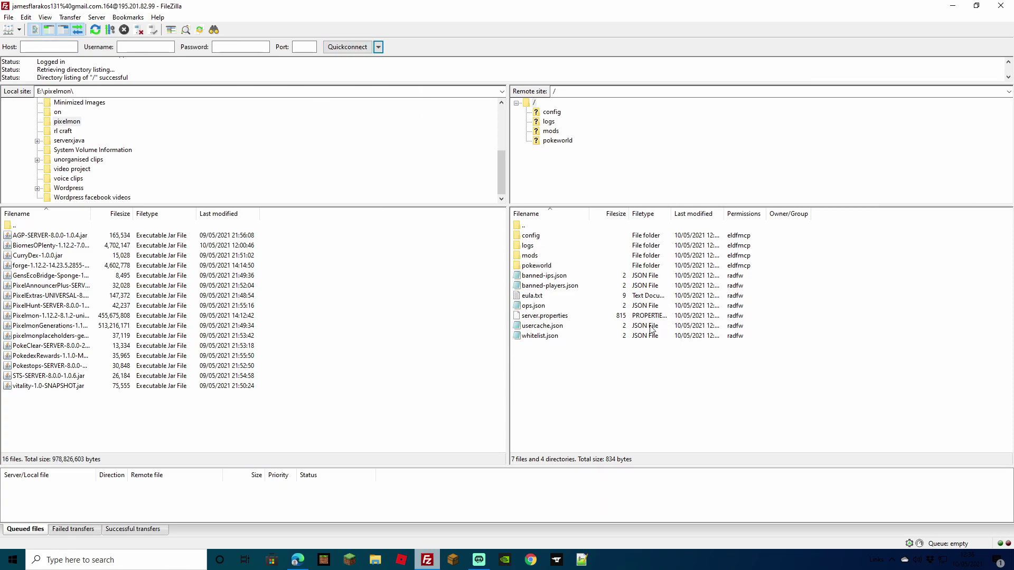
{"action": "double_click", "coordinate": [531, 256]}
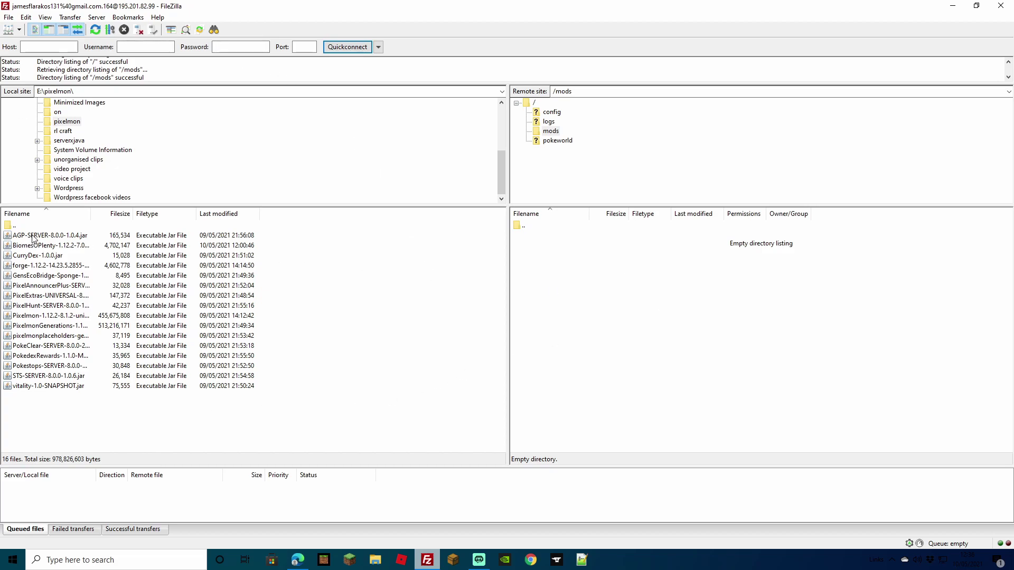
{"action": "double_click", "coordinate": [16, 226]}
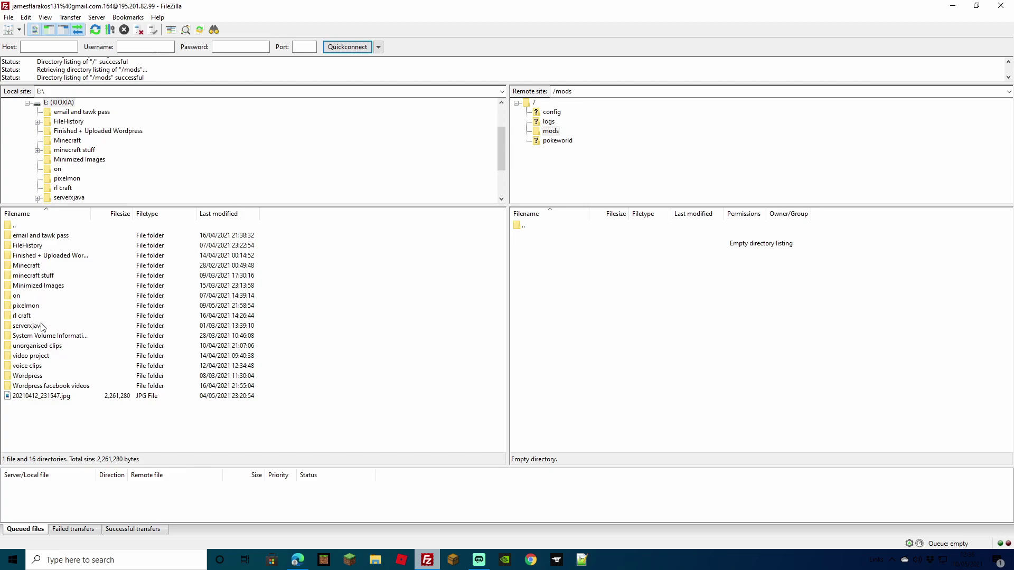
{"action": "double_click", "coordinate": [26, 306]}
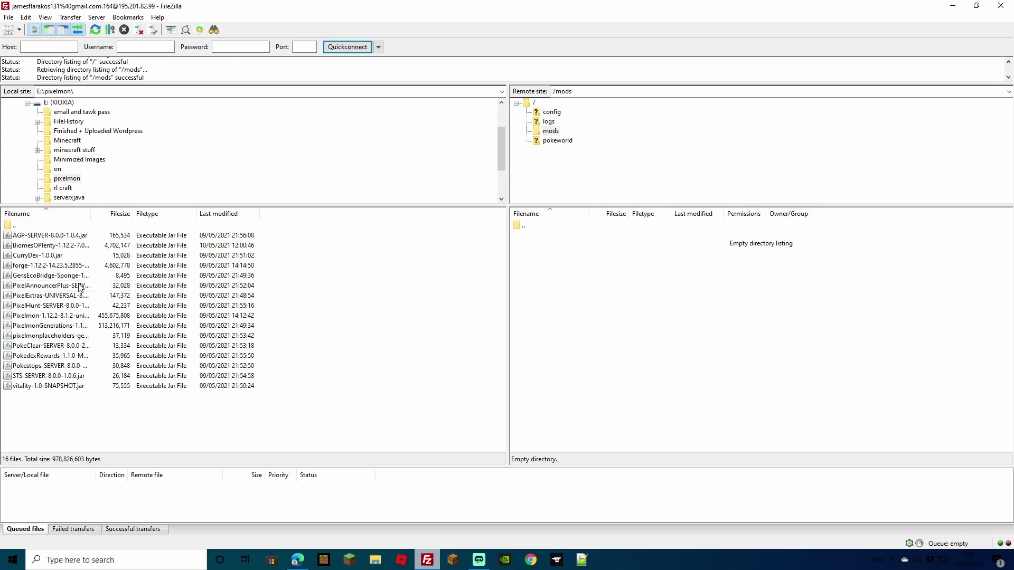
Upload the AGP-SERVER, PixelExtras, PixelHunt, PixelmonGenerations, PokeClear, Pokestops and vitality jar files to the server's mods directory
{"action": "left_click", "coordinate": [43, 328]}
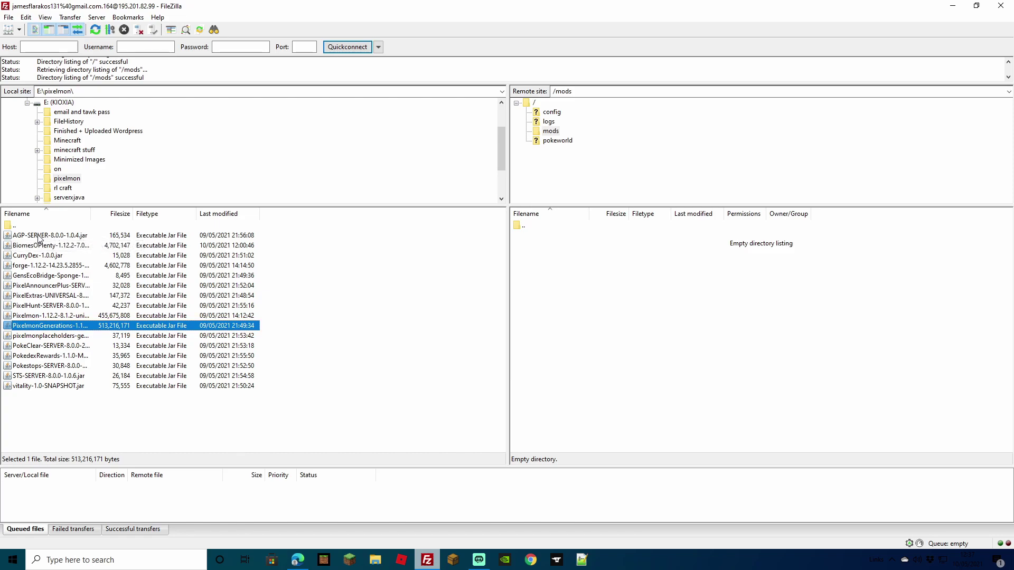
{"action": "left_click", "coordinate": [38, 236], "text": "ctrl"}
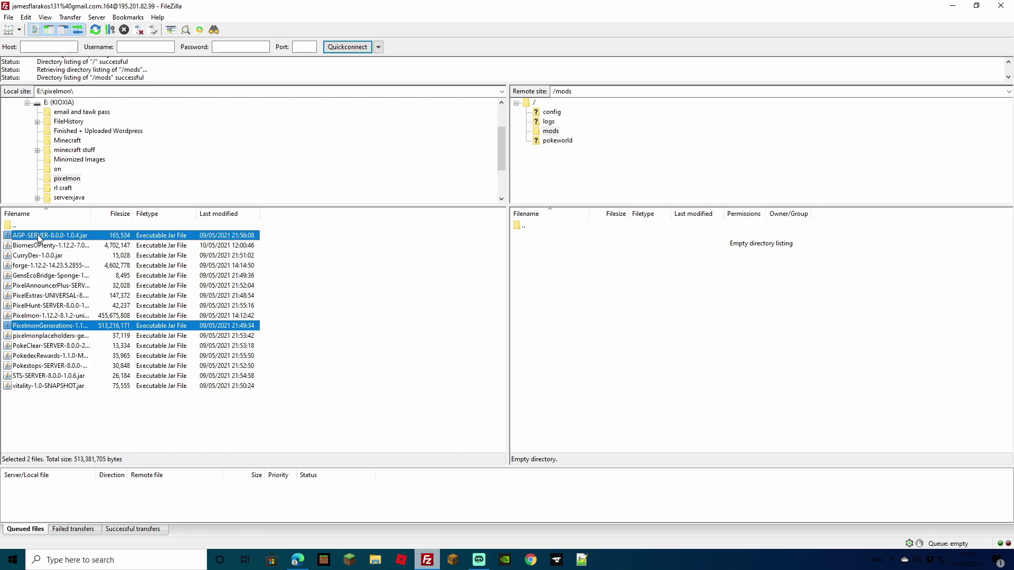
{"action": "left_click", "coordinate": [32, 296], "text": "ctrl"}
{"action": "left_click", "coordinate": [32, 306], "text": "ctrl"}
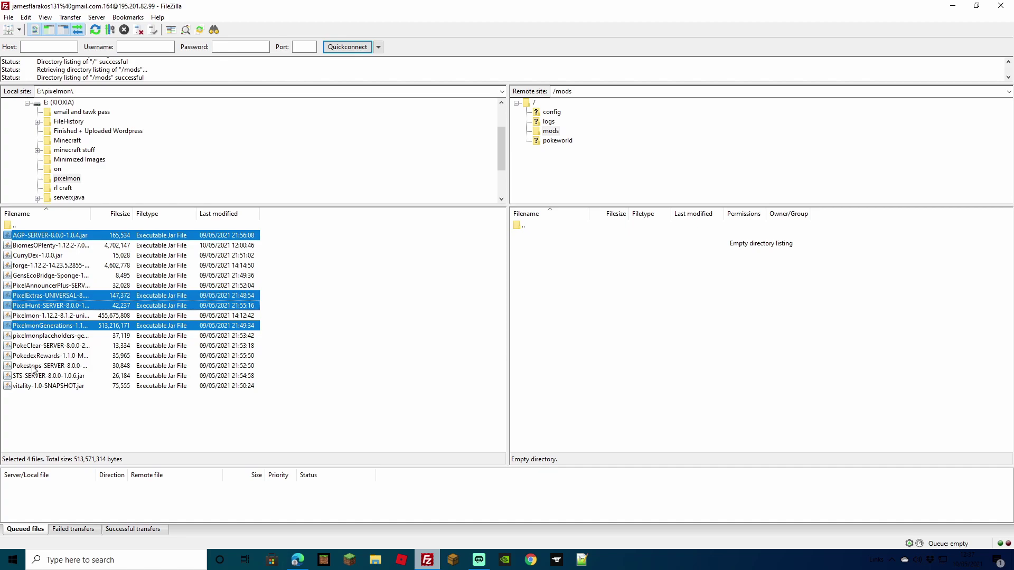
{"action": "left_click", "coordinate": [33, 346], "text": "ctrl"}
{"action": "left_click", "coordinate": [44, 366], "text": "ctrl"}
{"action": "left_click", "coordinate": [28, 387], "text": "ctrl"}
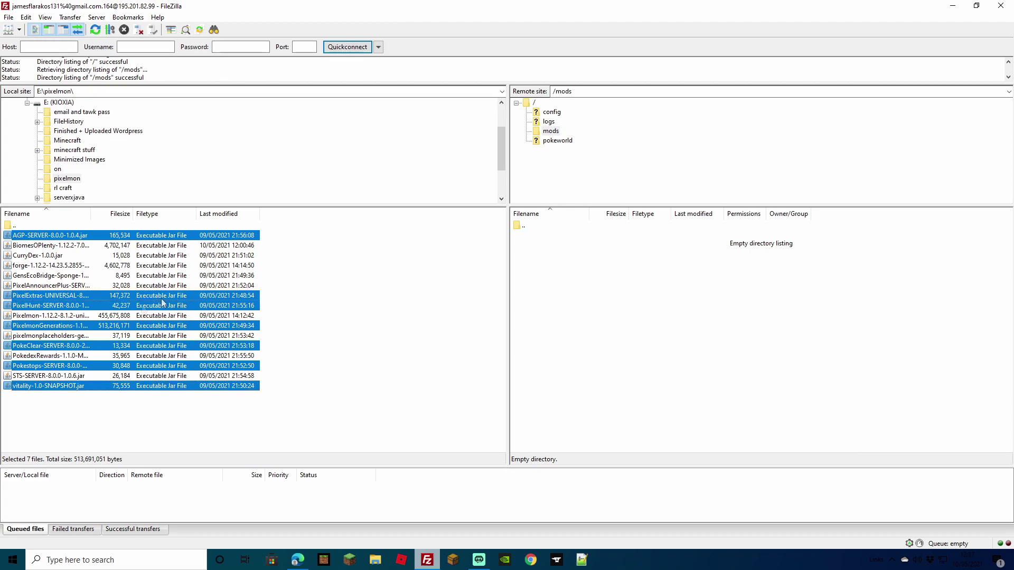
{"action": "left_click_drag", "start_coordinate": [645, 342], "coordinate": [645, 340]}
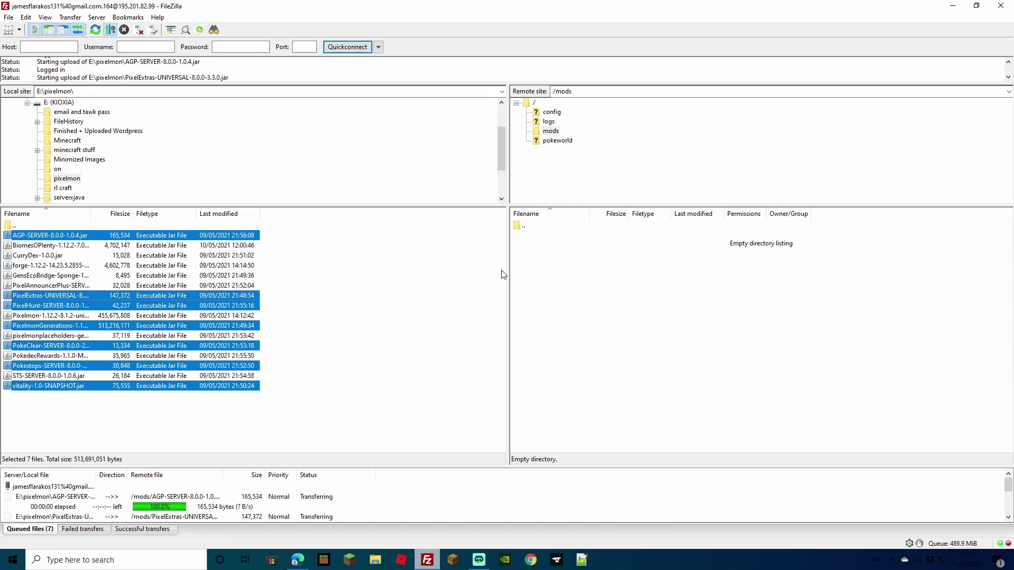
Check the uploaded files in the mods directory of the browser's web FTP client, and close FileZilla once the transfers finish
{"action": "left_click", "coordinate": [299, 562]}
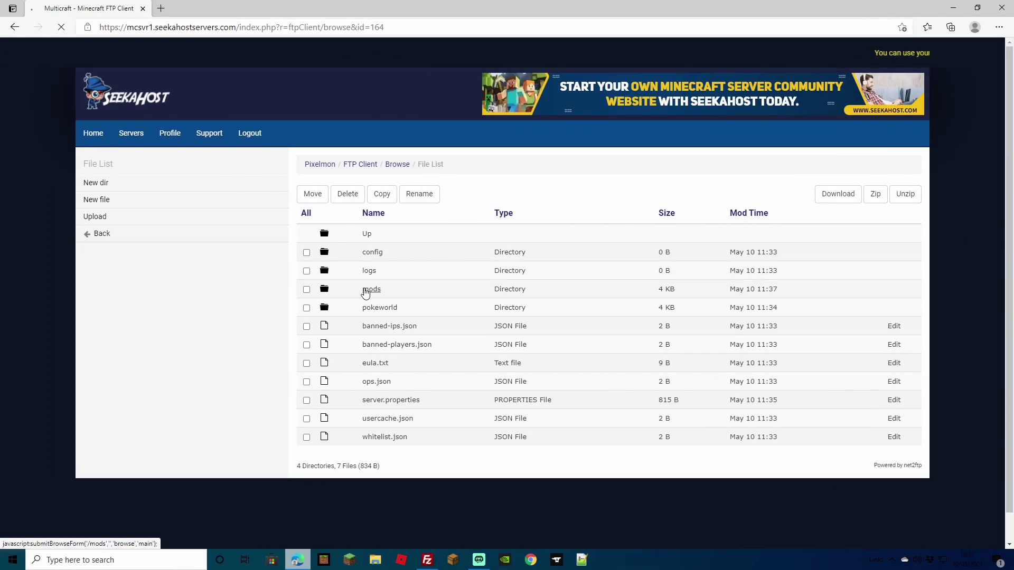
{"action": "left_click", "coordinate": [371, 290]}
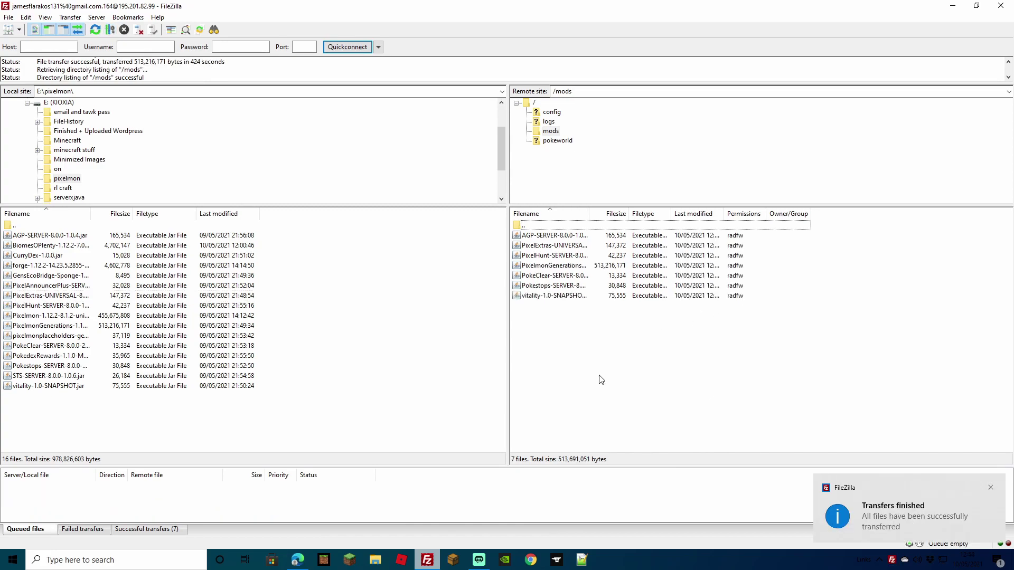
{"action": "left_click", "coordinate": [1007, 6]}
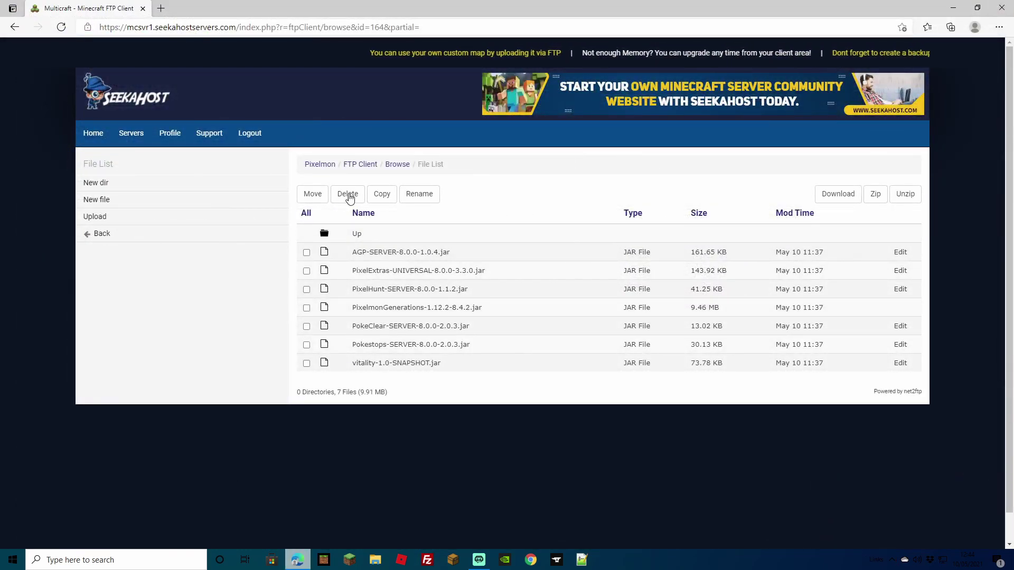
Delete the pokeworld directory from the Pixelmon server through the web FTP client
{"action": "left_click", "coordinate": [320, 164]}
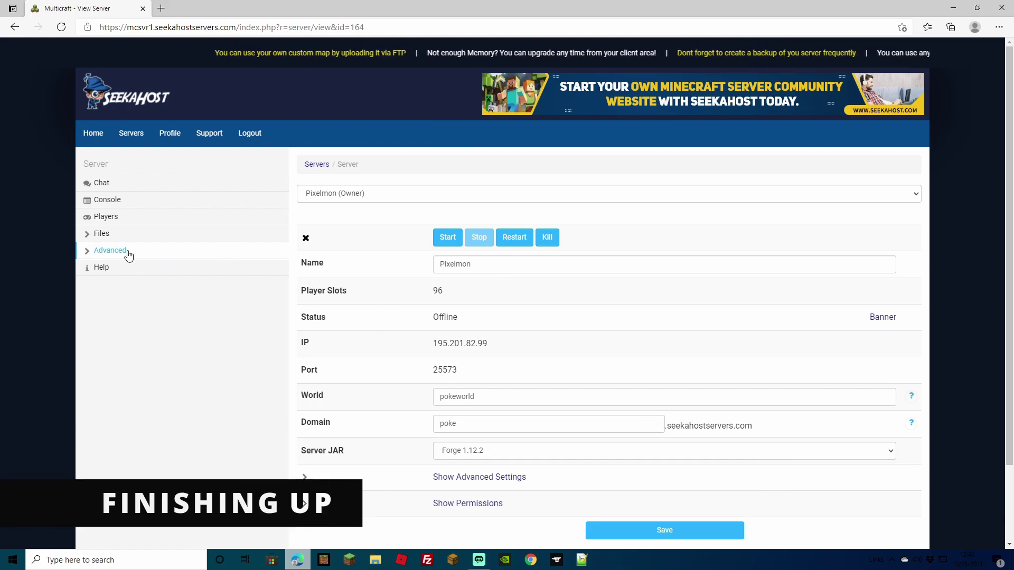
{"action": "left_click", "coordinate": [103, 234]}
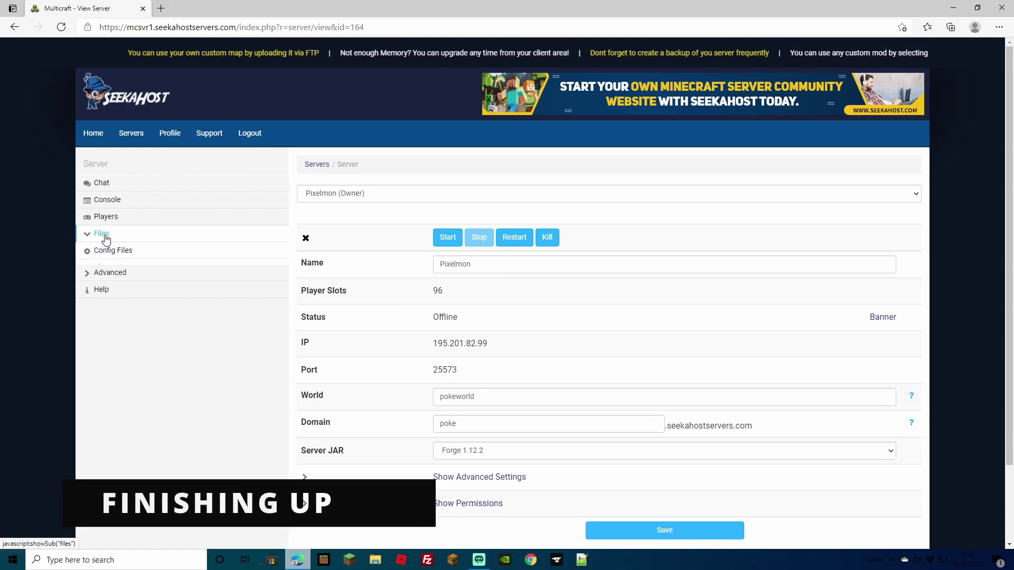
{"action": "left_click", "coordinate": [108, 286]}
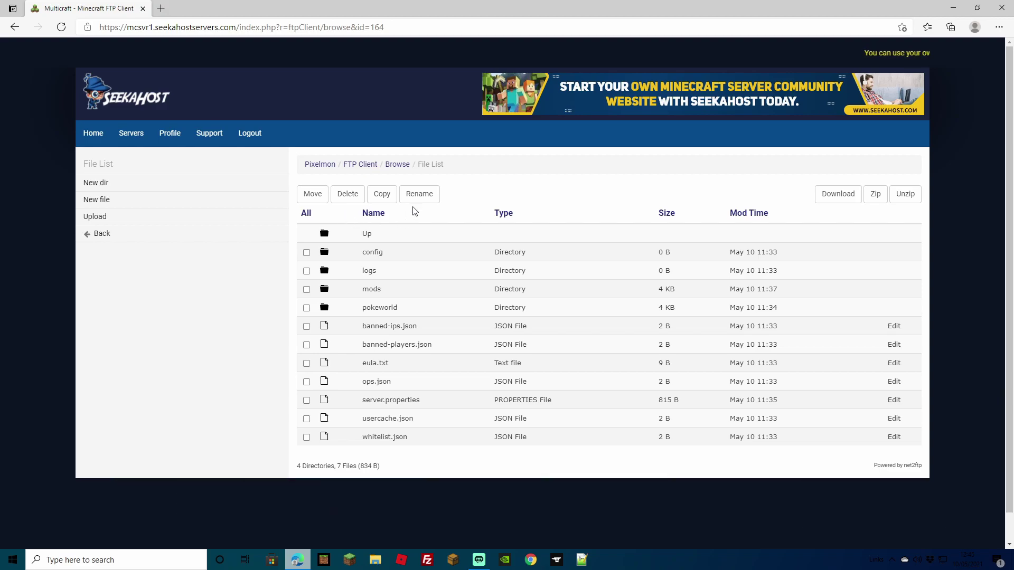
{"action": "left_click", "coordinate": [306, 309]}
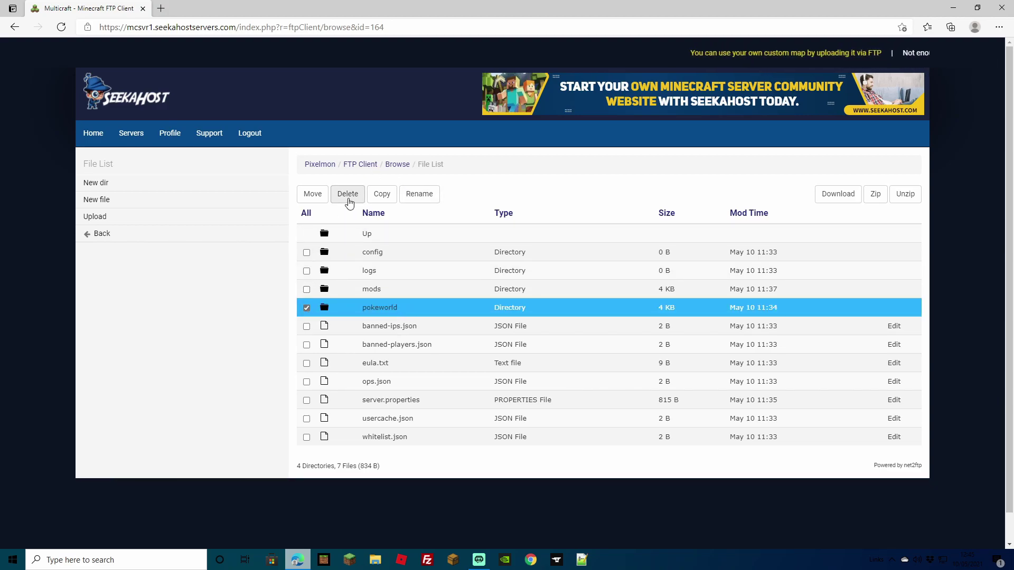
{"action": "left_click", "coordinate": [348, 197]}
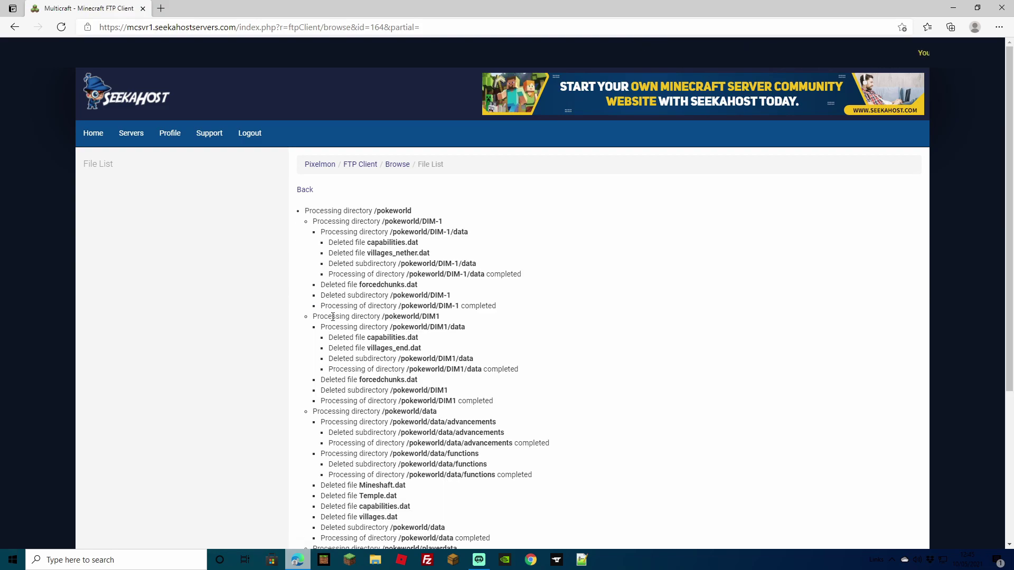
In the web FTP client, set level-type to BIOMESOP in server.properties, save the file and return to the server page
{"action": "left_click", "coordinate": [320, 165]}
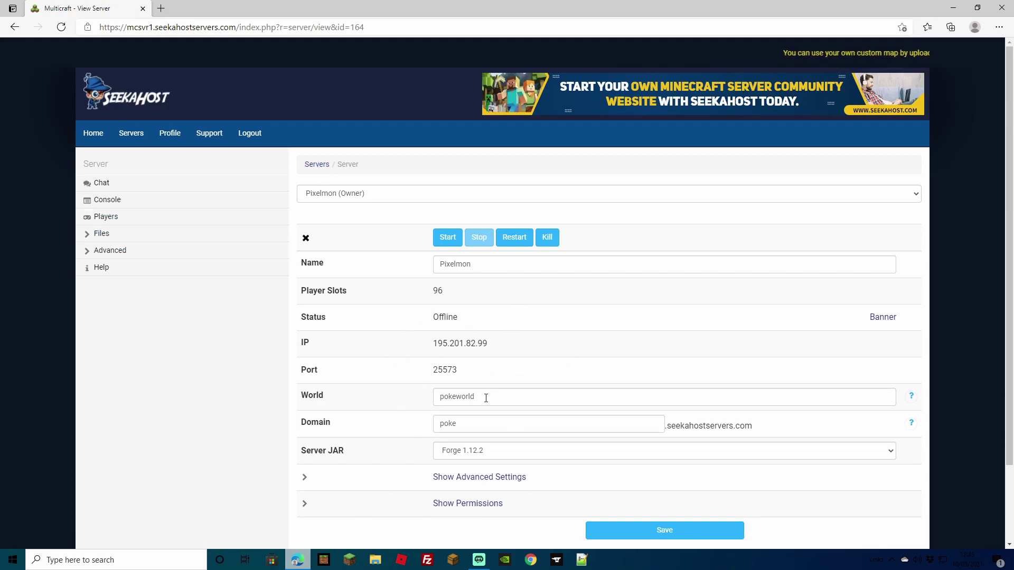
{"action": "left_click", "coordinate": [107, 235]}
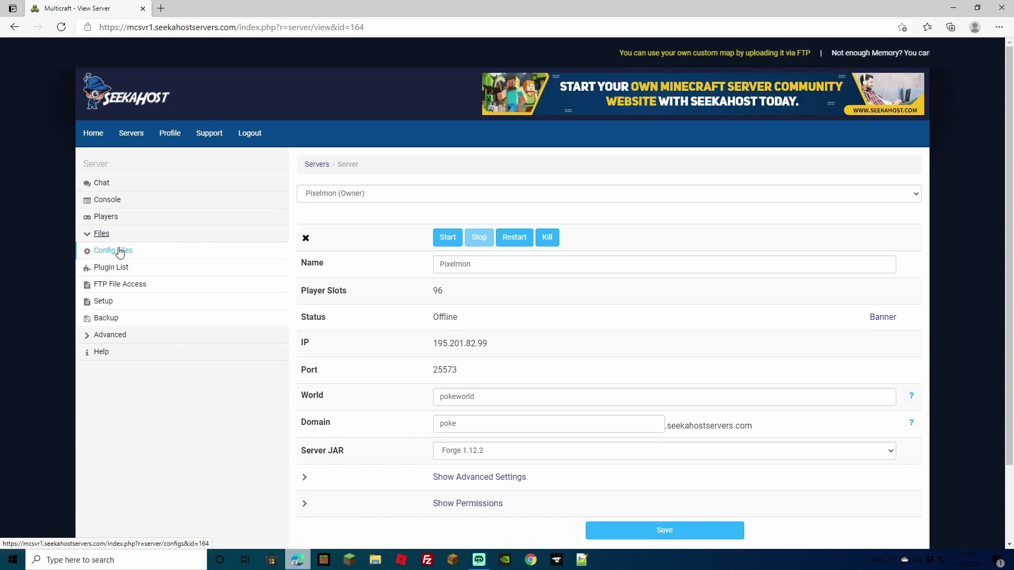
{"action": "left_click", "coordinate": [127, 285]}
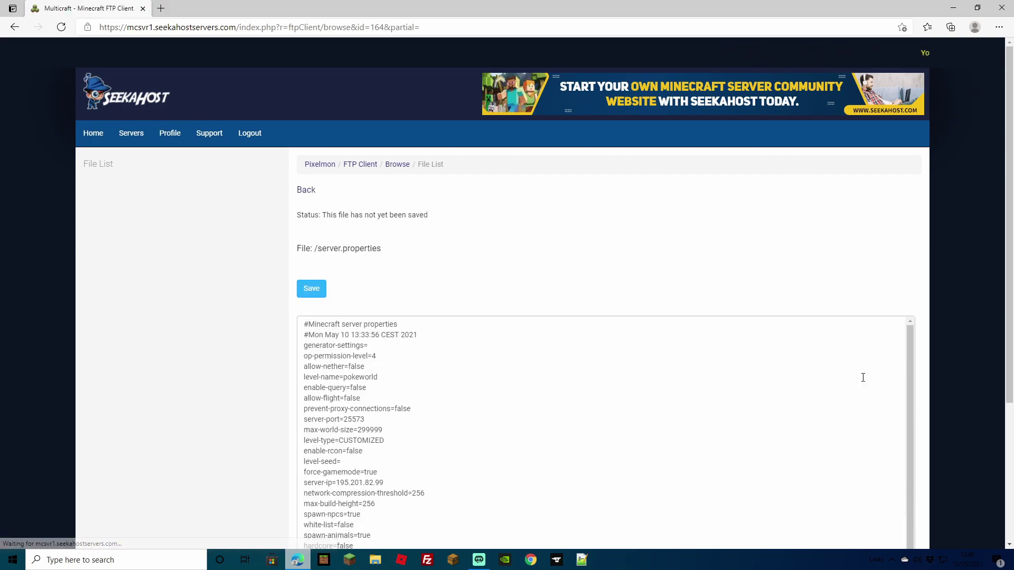
{"action": "scroll", "coordinate": [510, 346], "scroll_direction": "down", "scroll_amount": 2}
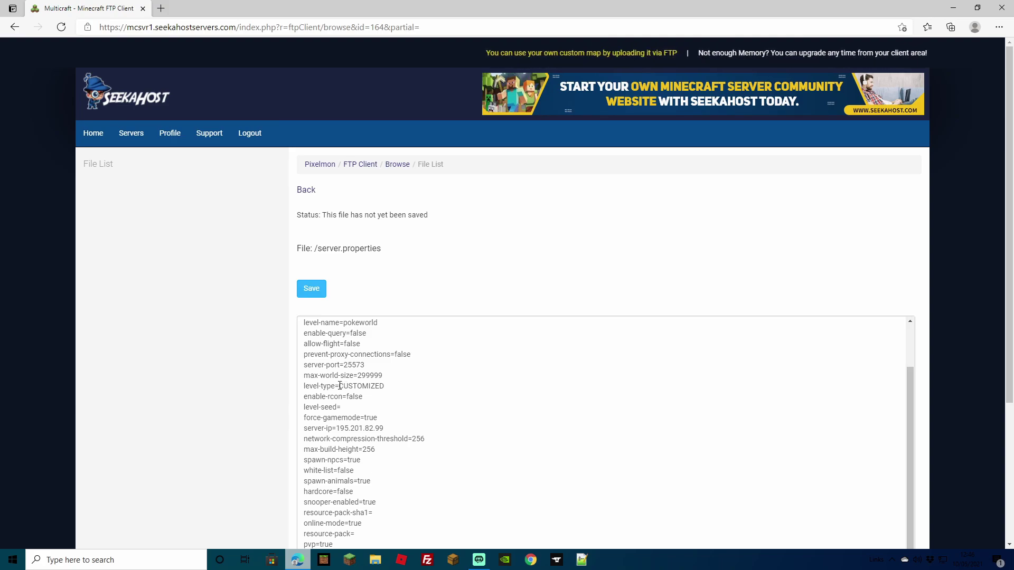
{"action": "left_click_drag", "start_coordinate": [338, 386], "coordinate": [386, 388]}
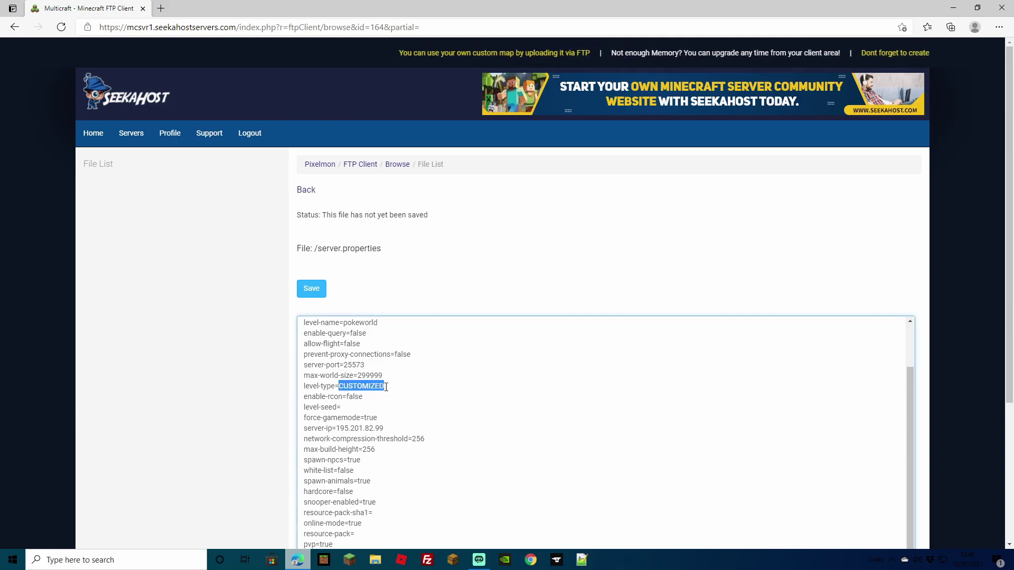
{"action": "type", "text": "BIOMESOP"}
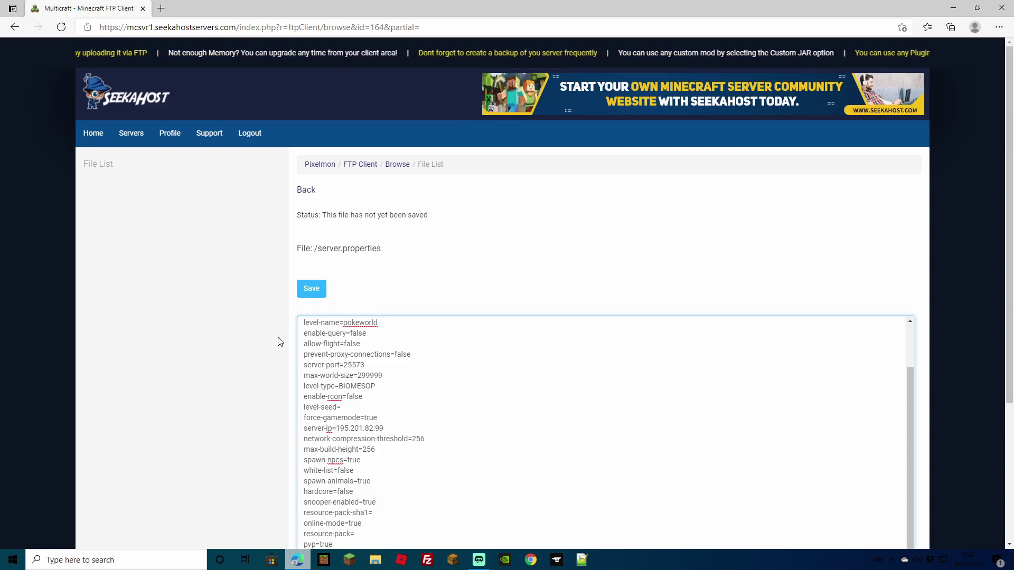
{"action": "left_click", "coordinate": [312, 290]}
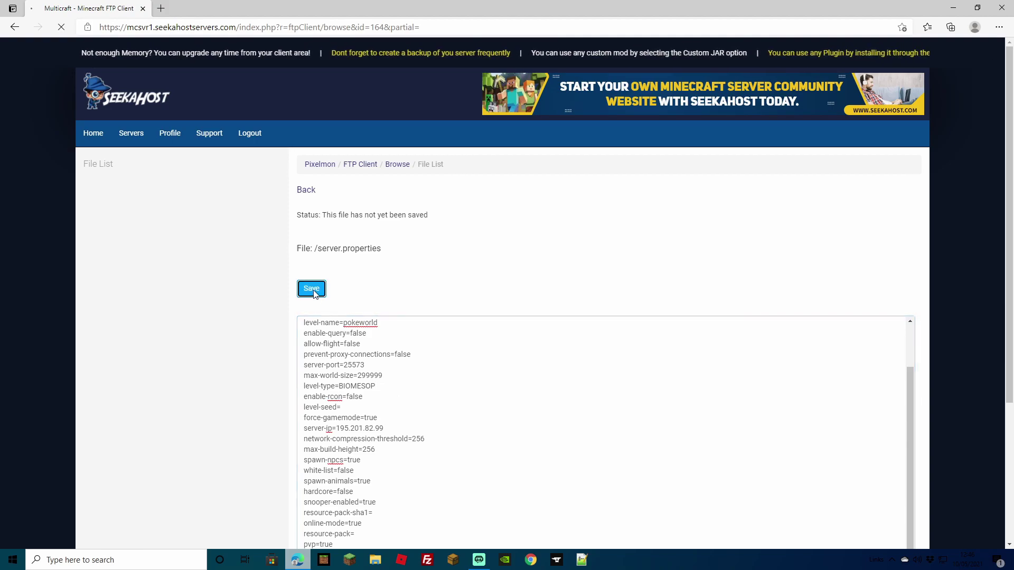
{"action": "left_click", "coordinate": [319, 165]}
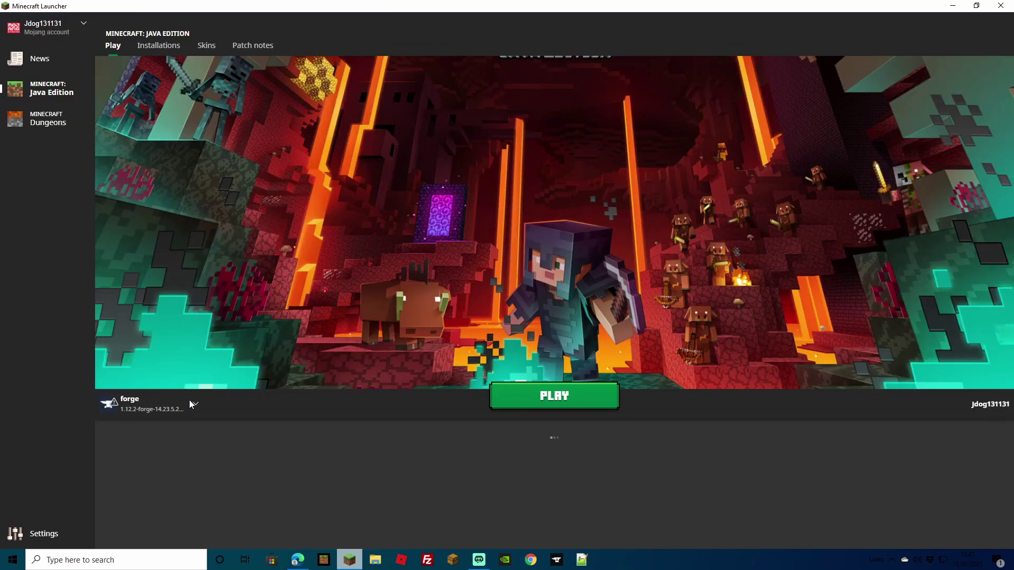
Launch Minecraft with the Forge 1.12.2 profile and join the Pixelmon server from the multiplayer list
{"action": "left_click", "coordinate": [502, 404]}
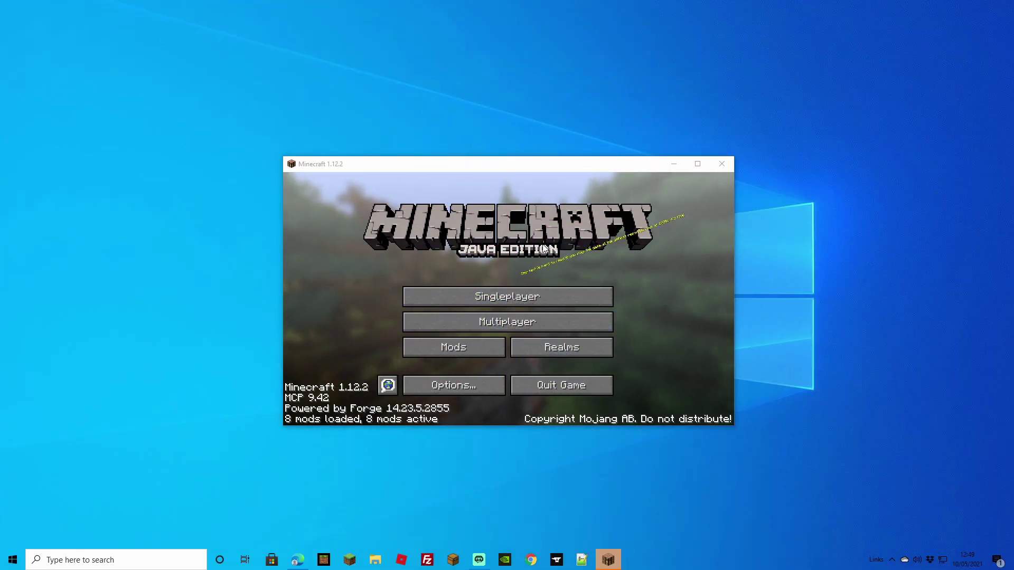
{"action": "left_click", "coordinate": [502, 323]}
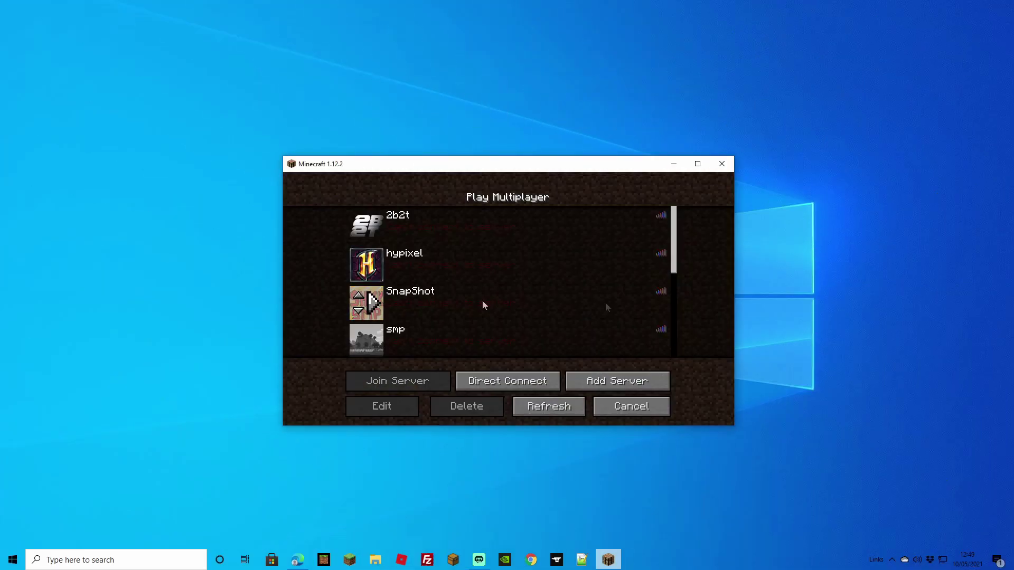
{"action": "left_click", "coordinate": [604, 388]}
{"action": "left_click", "coordinate": [606, 391]}
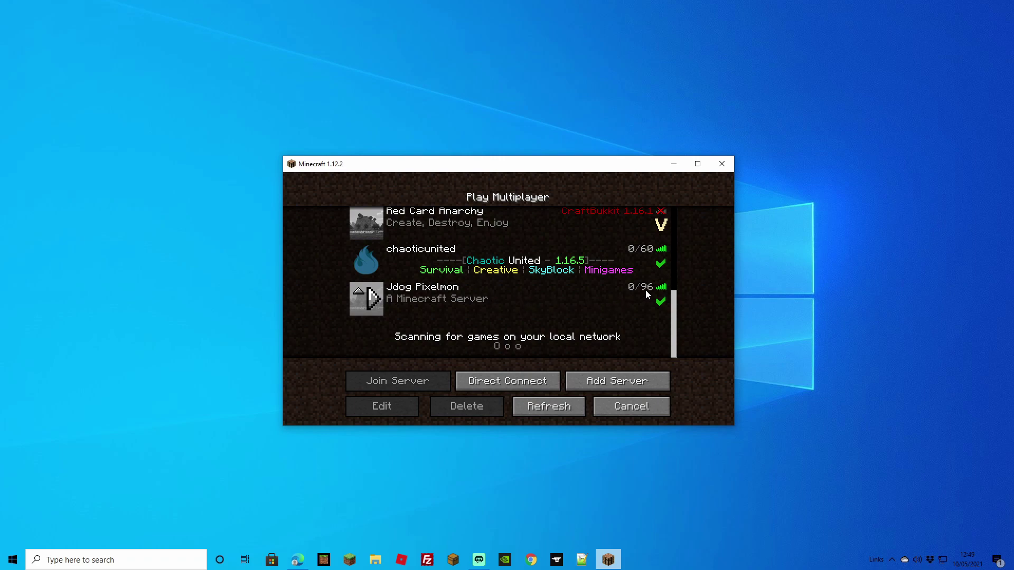
{"action": "left_click", "coordinate": [552, 299]}
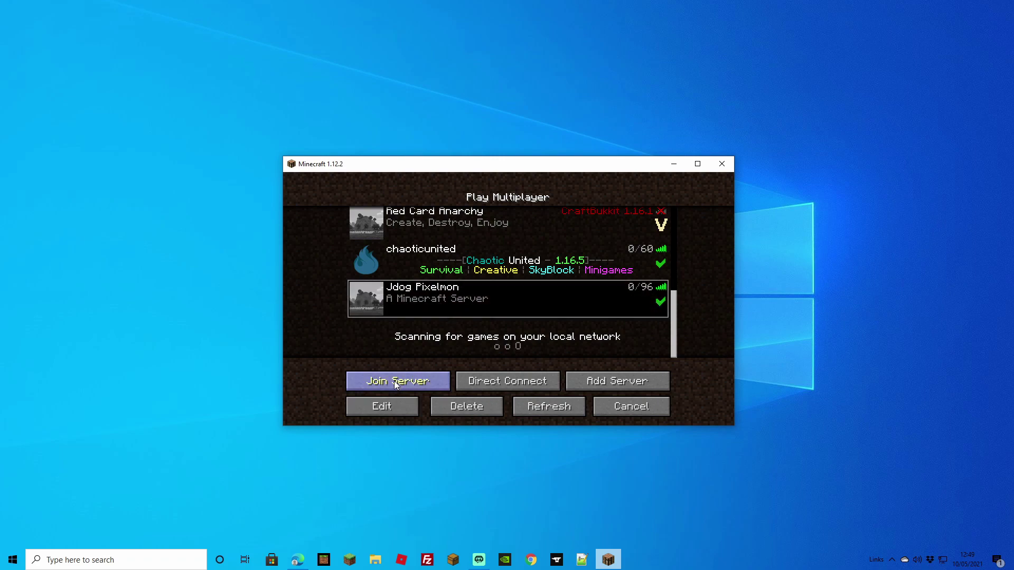
{"action": "left_click", "coordinate": [395, 381]}
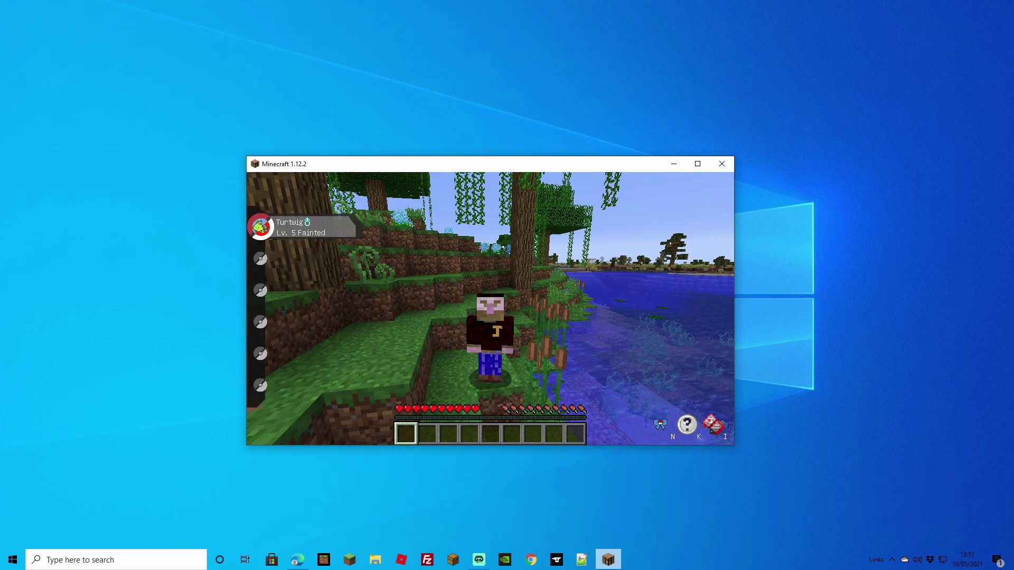
Walk the character along the wooded shoreline to explore the server's generated world
{"action": "key", "text": "w"}
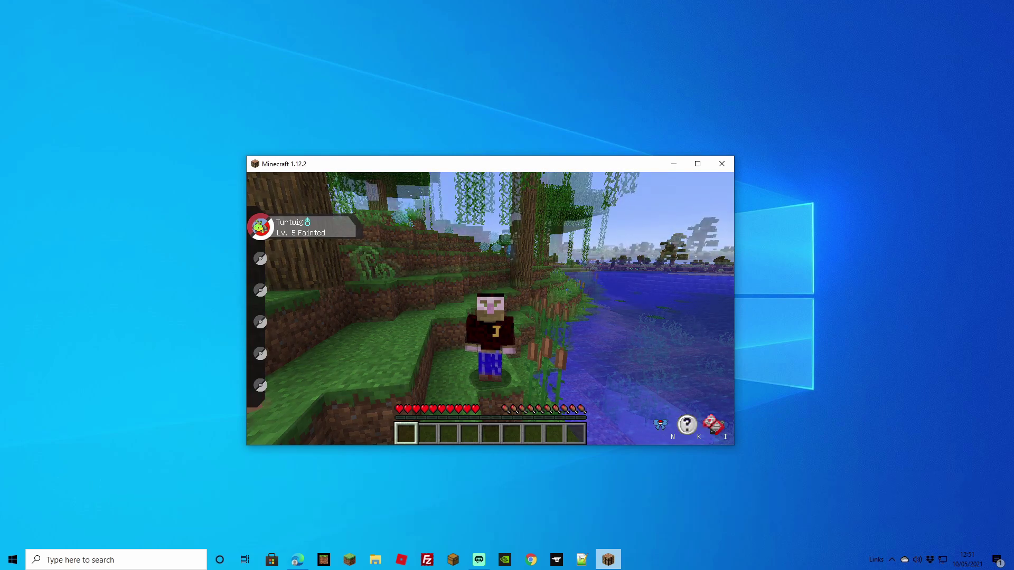
{"action": "key", "text": "w"}
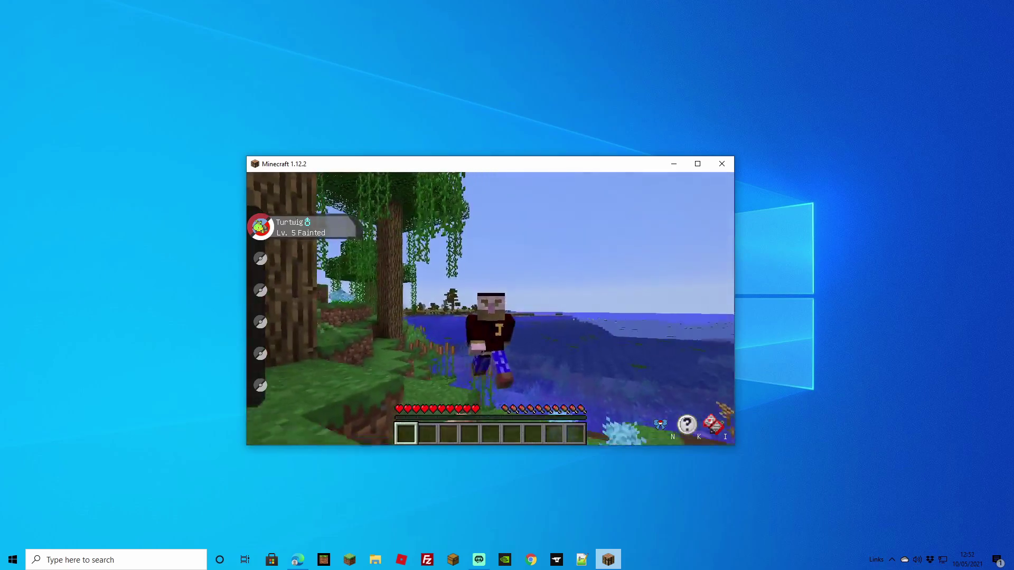
{"action": "key", "text": "w"}
{"action": "key", "text": "w"}
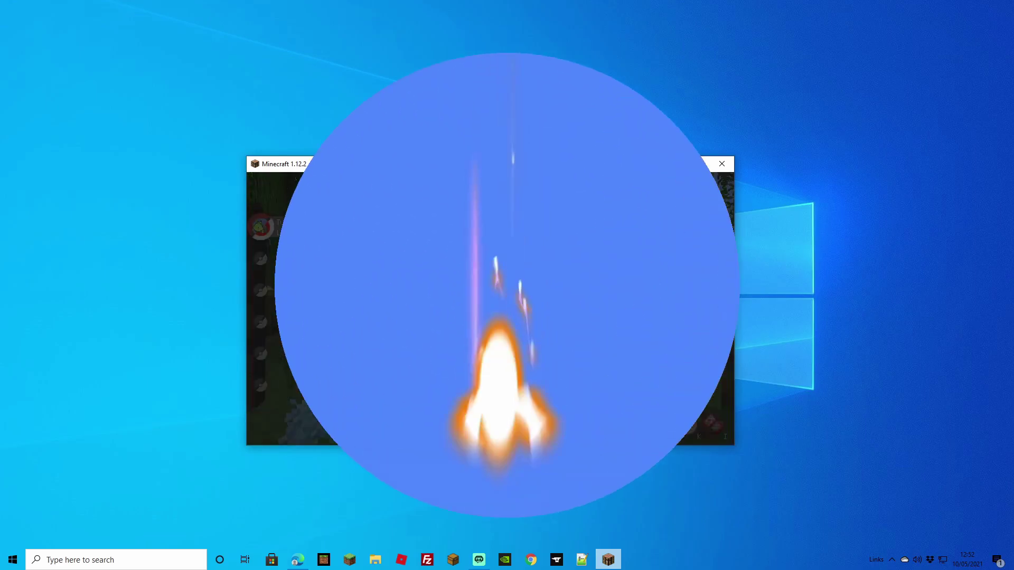